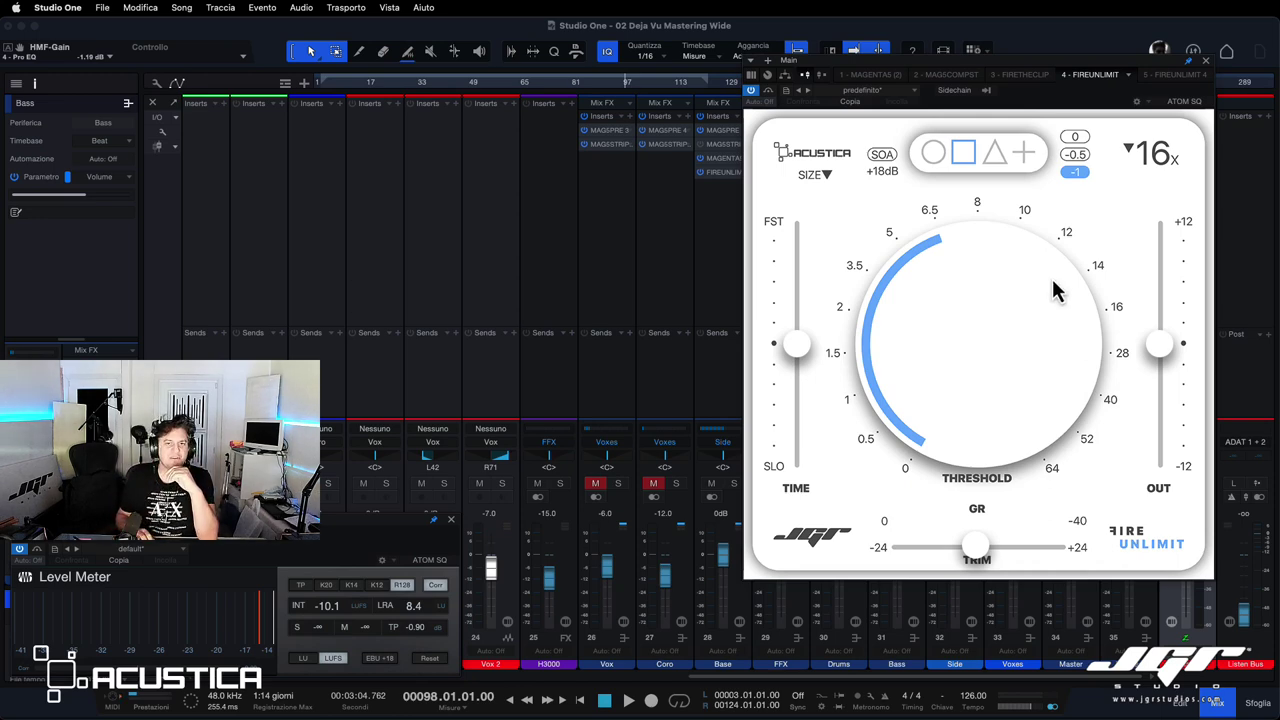
# View FIREUNLIMIT's interface size choices without changing the size, and try the SOA option on and back off
pyautogui.click(822, 177)
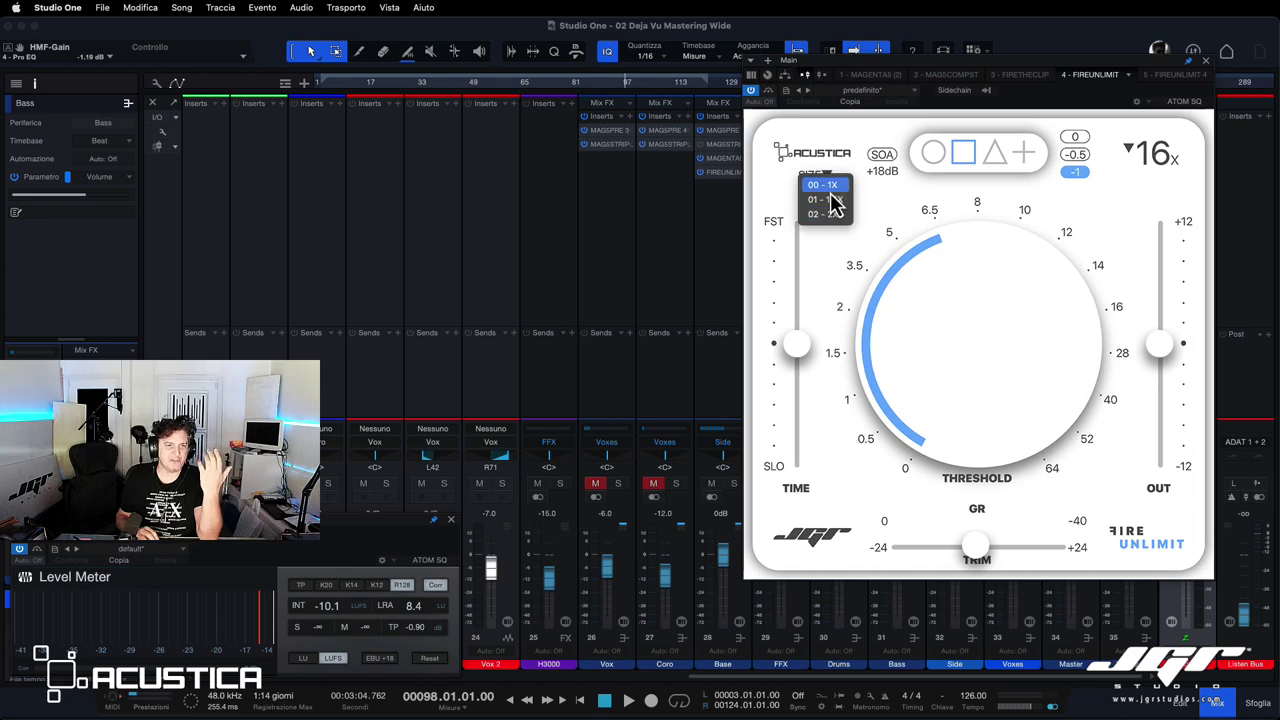
pyautogui.click(841, 256)
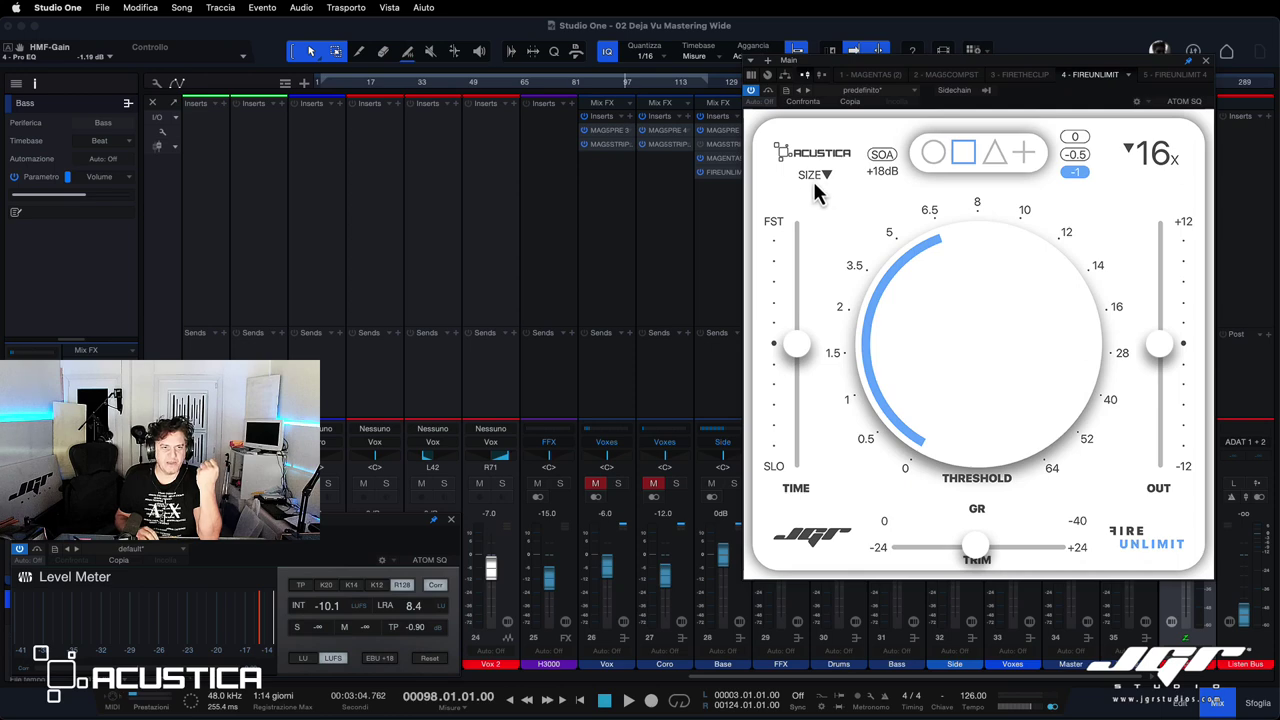
pyautogui.click(885, 165)
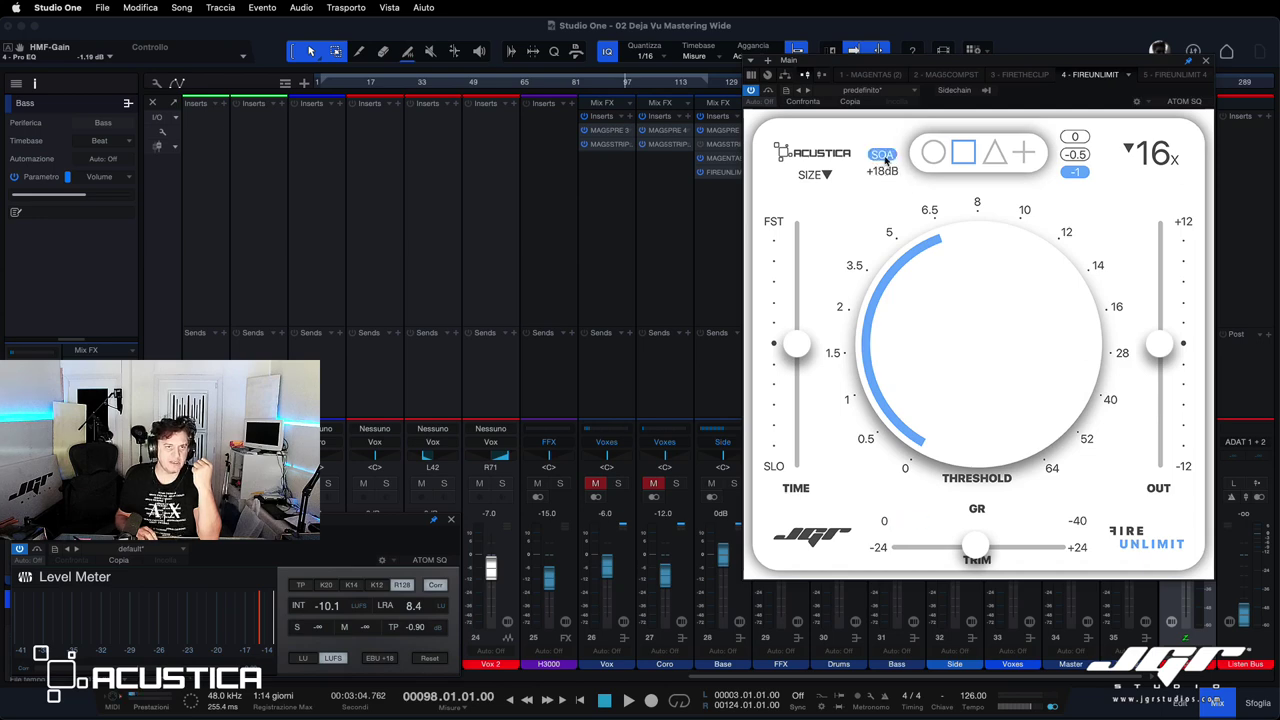
pyautogui.click(885, 160)
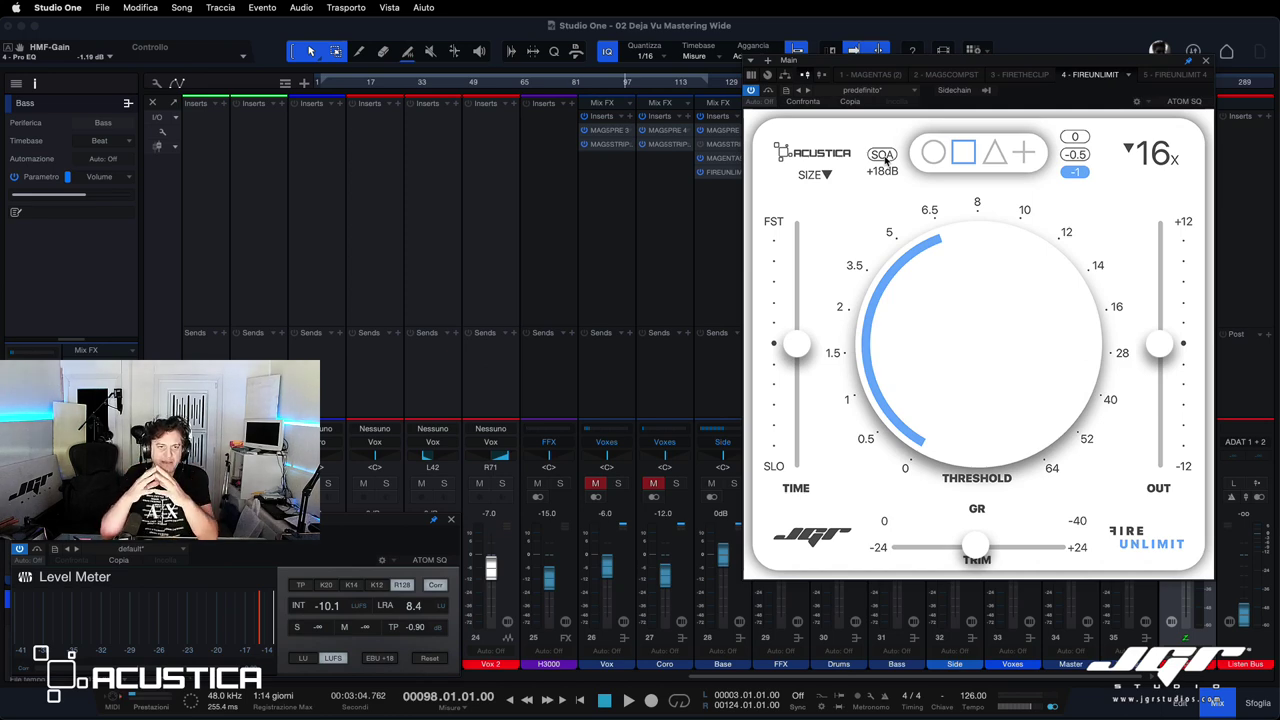
pyautogui.click(883, 155)
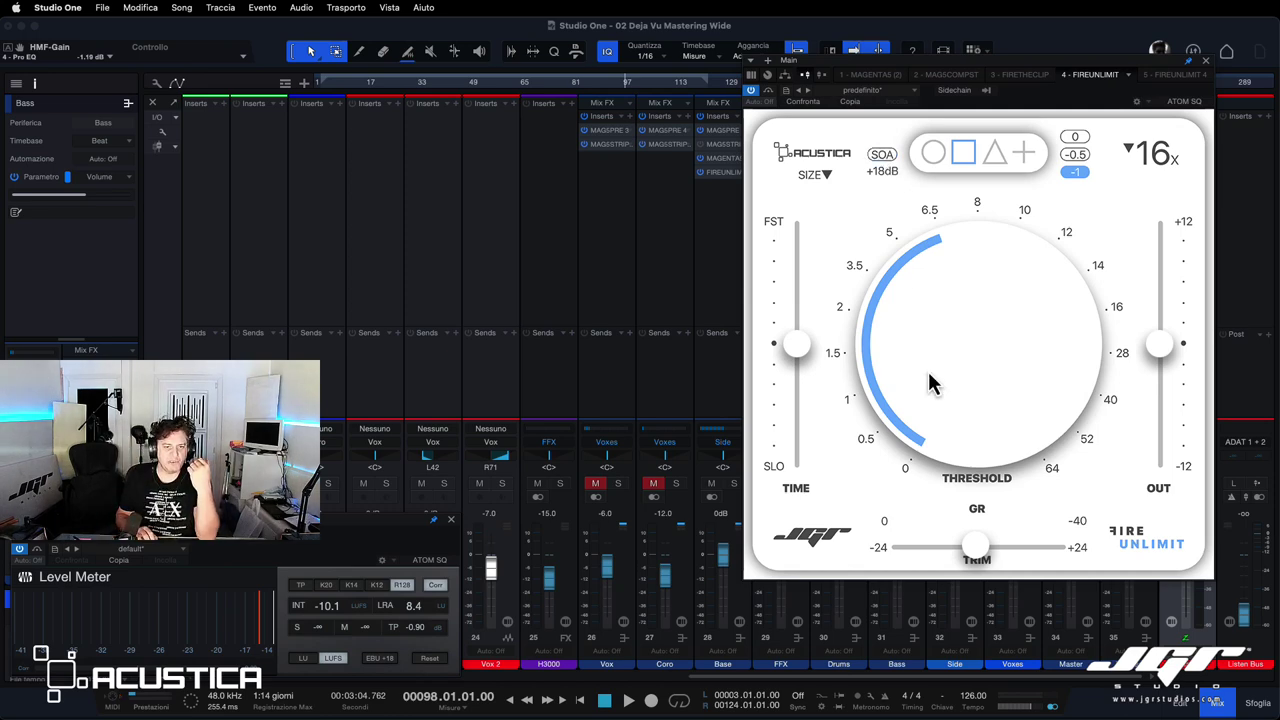
# Try FIREUNLIMIT's Trim at its -24 minimum and reset it to centre, then try the -0.5 ceiling and return to -1
pyautogui.moveTo(980, 560); pyautogui.dragTo(892, 562)
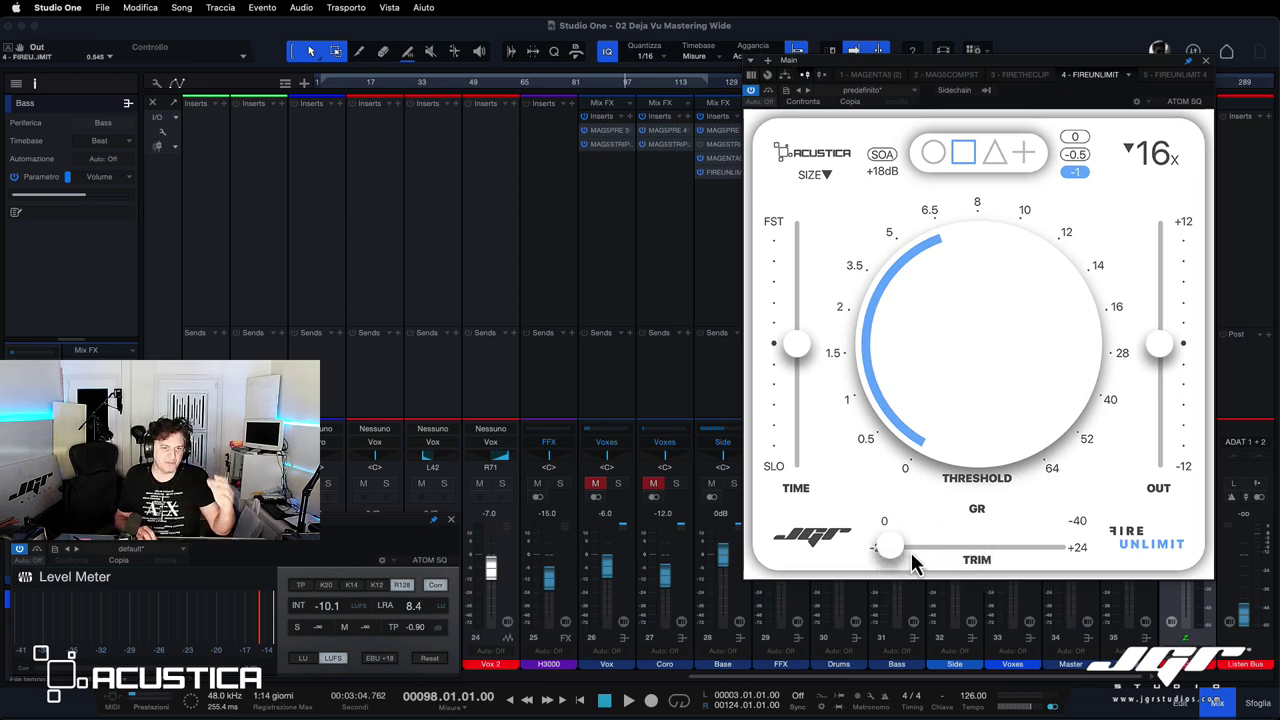
pyautogui.doubleClick(1000, 566)
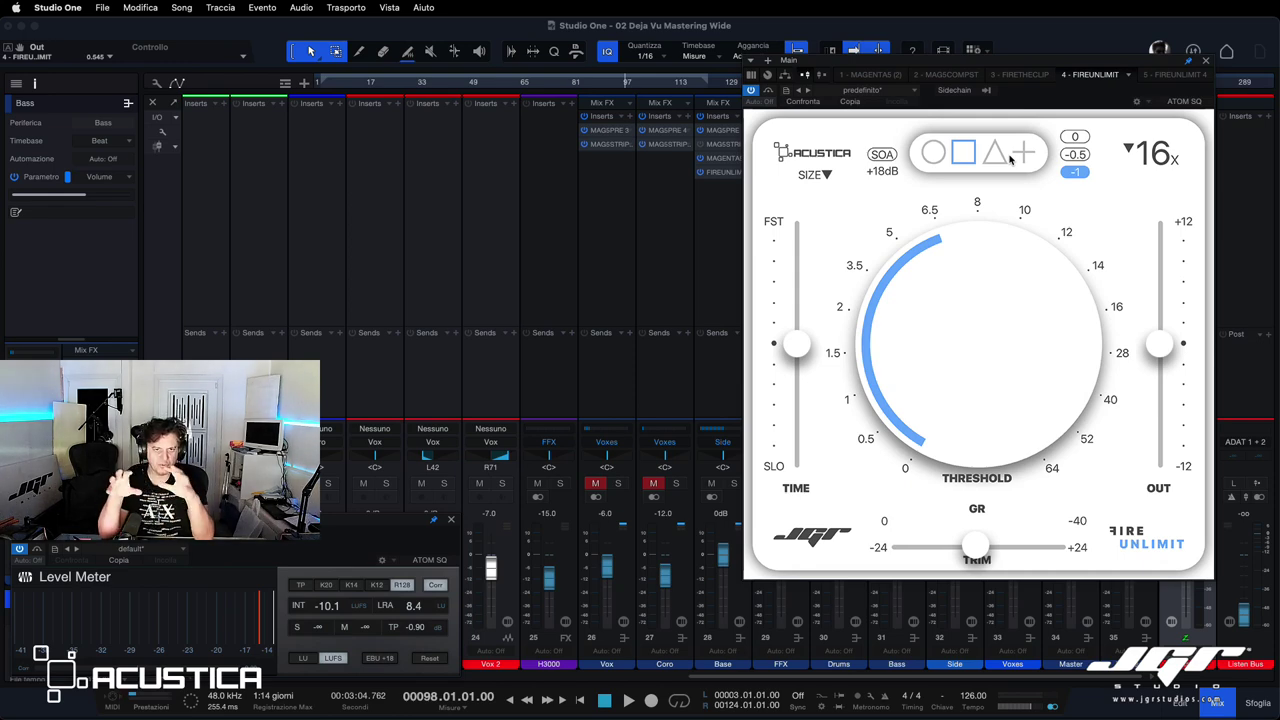
pyautogui.click(1078, 140)
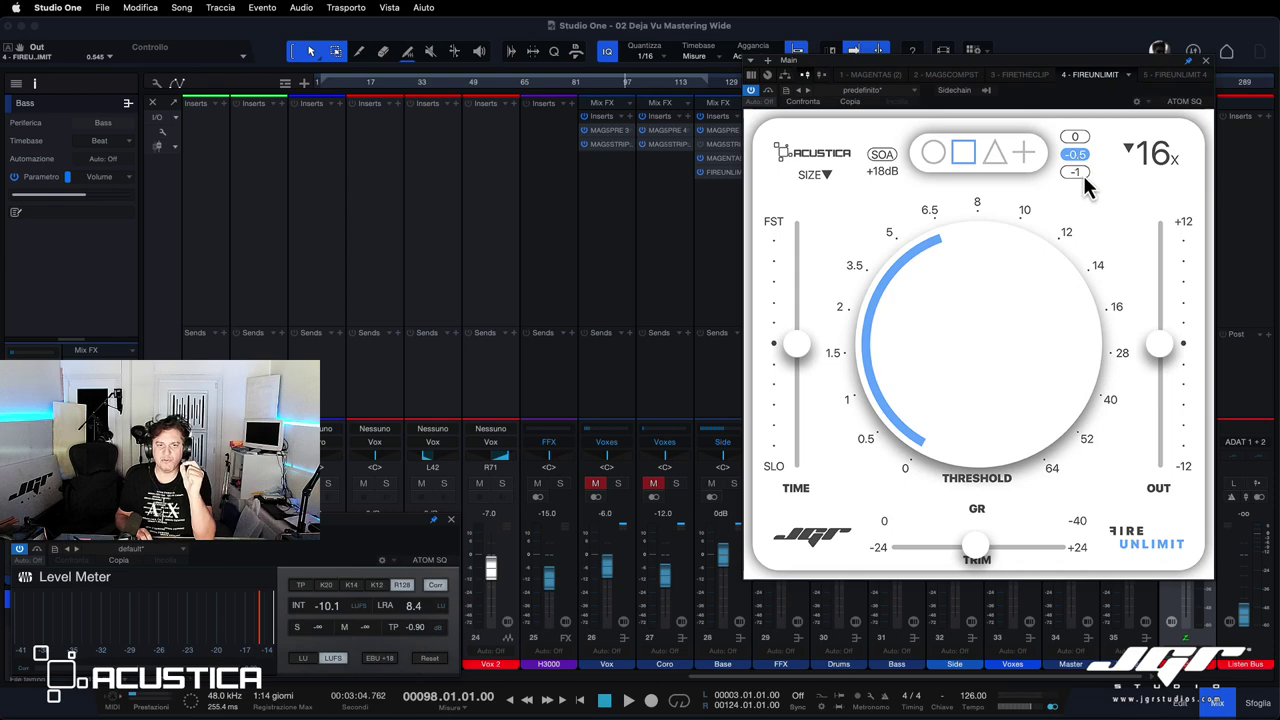
pyautogui.click(1083, 174)
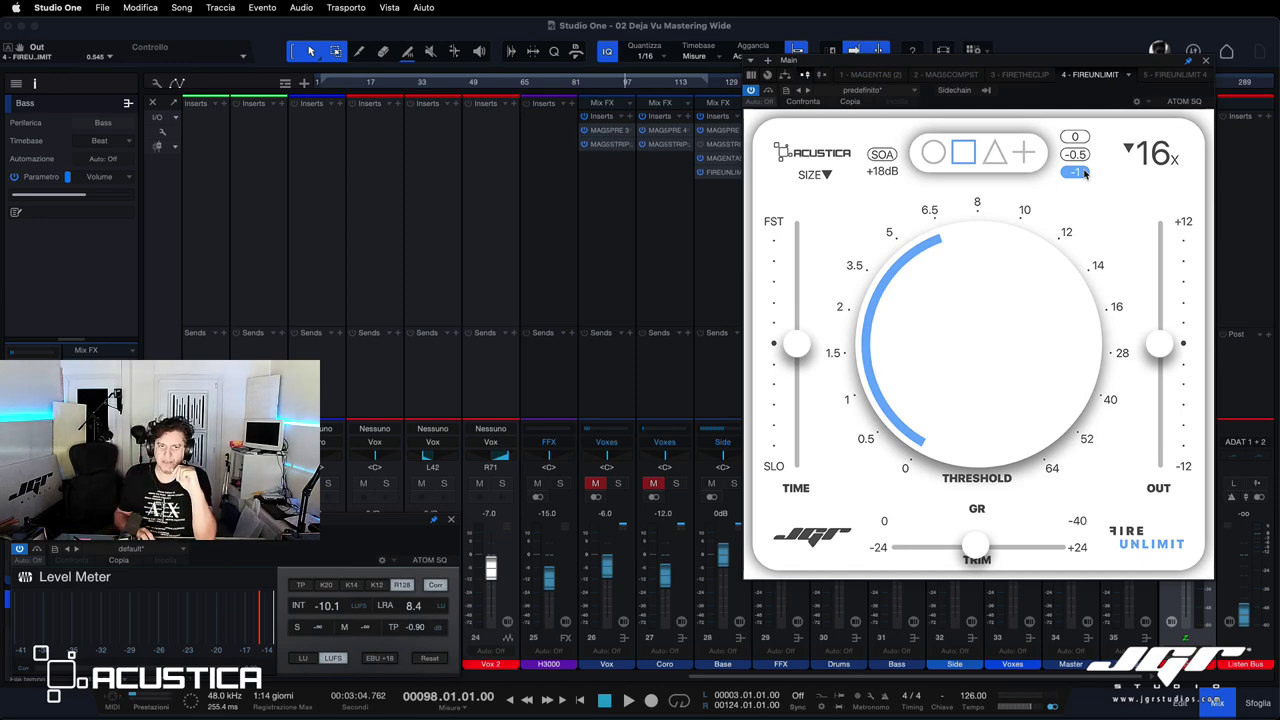
# View the oversampling choices while keeping 16x, and try TIME at its slowest setting before resetting it to centre
pyautogui.click(1145, 162)
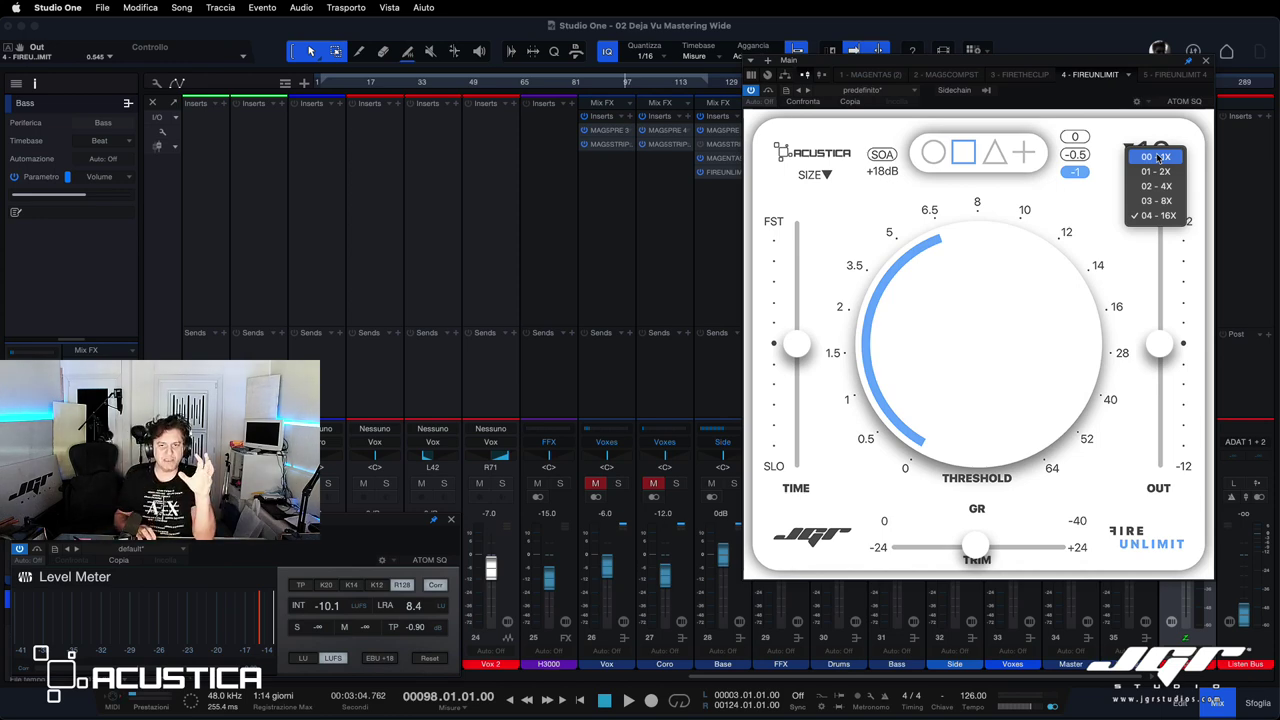
pyautogui.click(1015, 292)
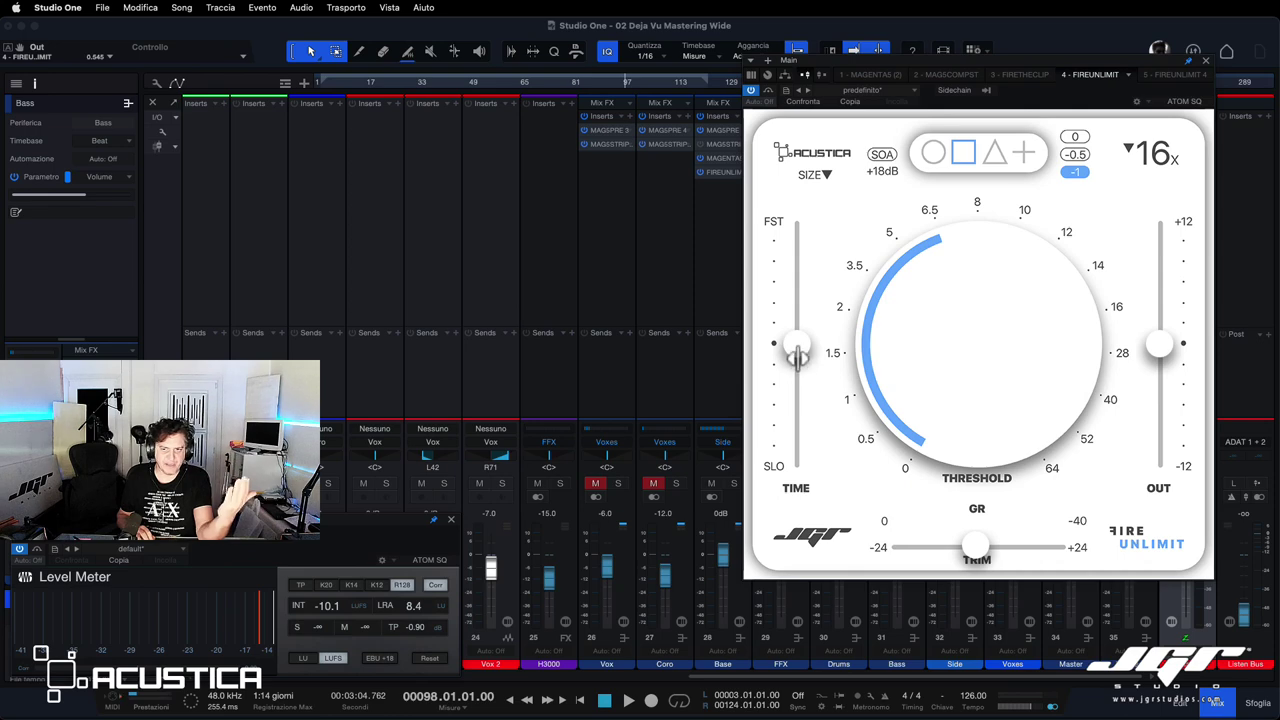
pyautogui.moveTo(797, 352); pyautogui.dragTo(797, 487)
pyautogui.doubleClick(802, 467)
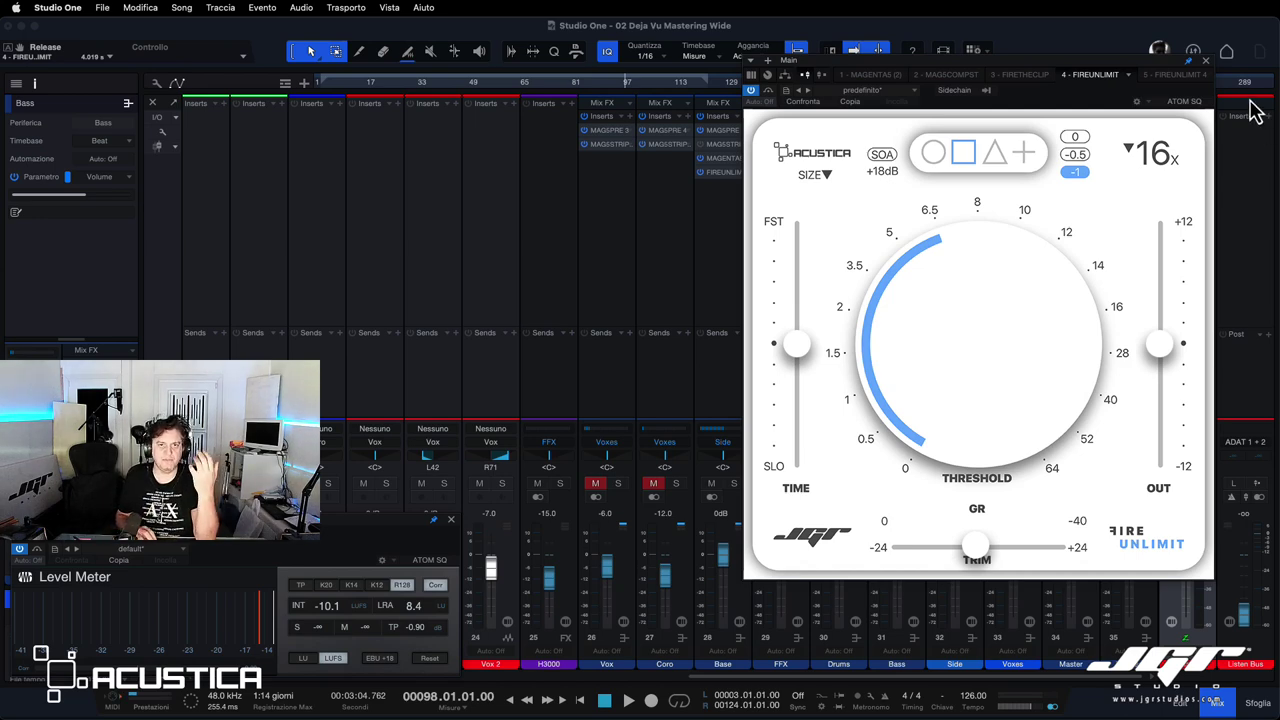
# Close the Main channel's FIREUNLIMIT and show the Drums insert routing with Splitter 1, enlarging the view to include Pro EQ
pyautogui.click(1205, 61)
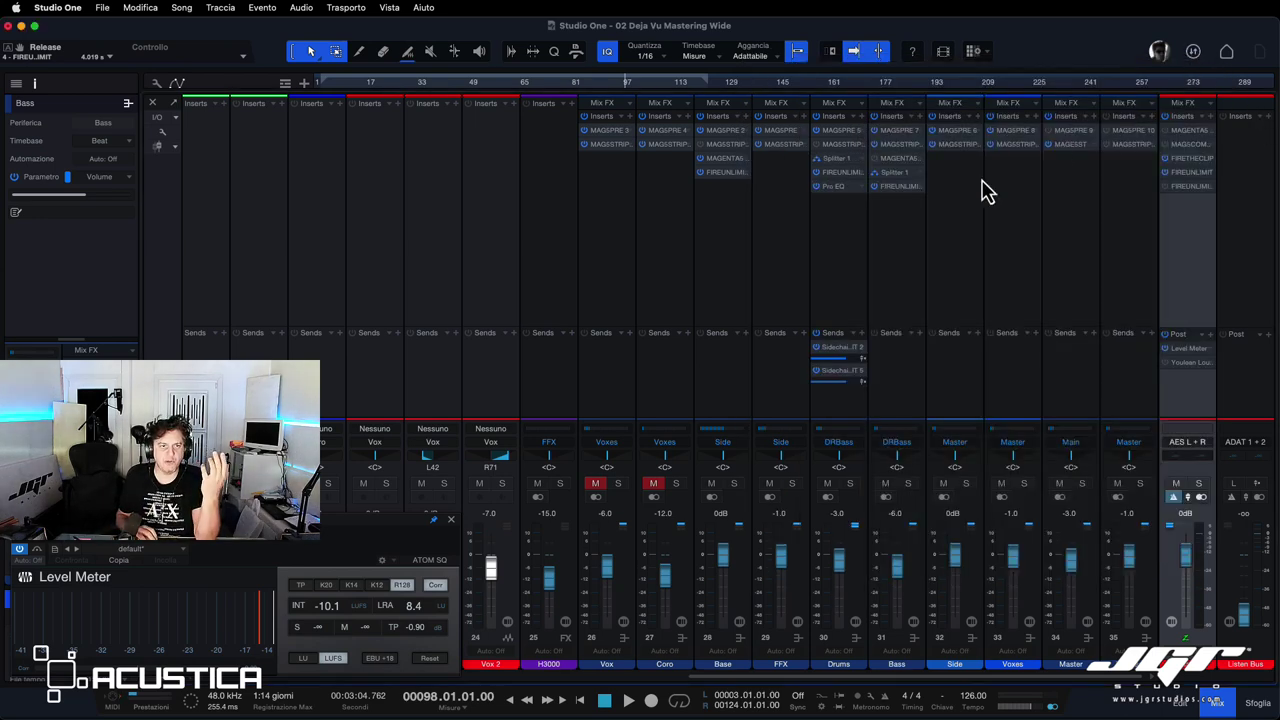
pyautogui.click(839, 182)
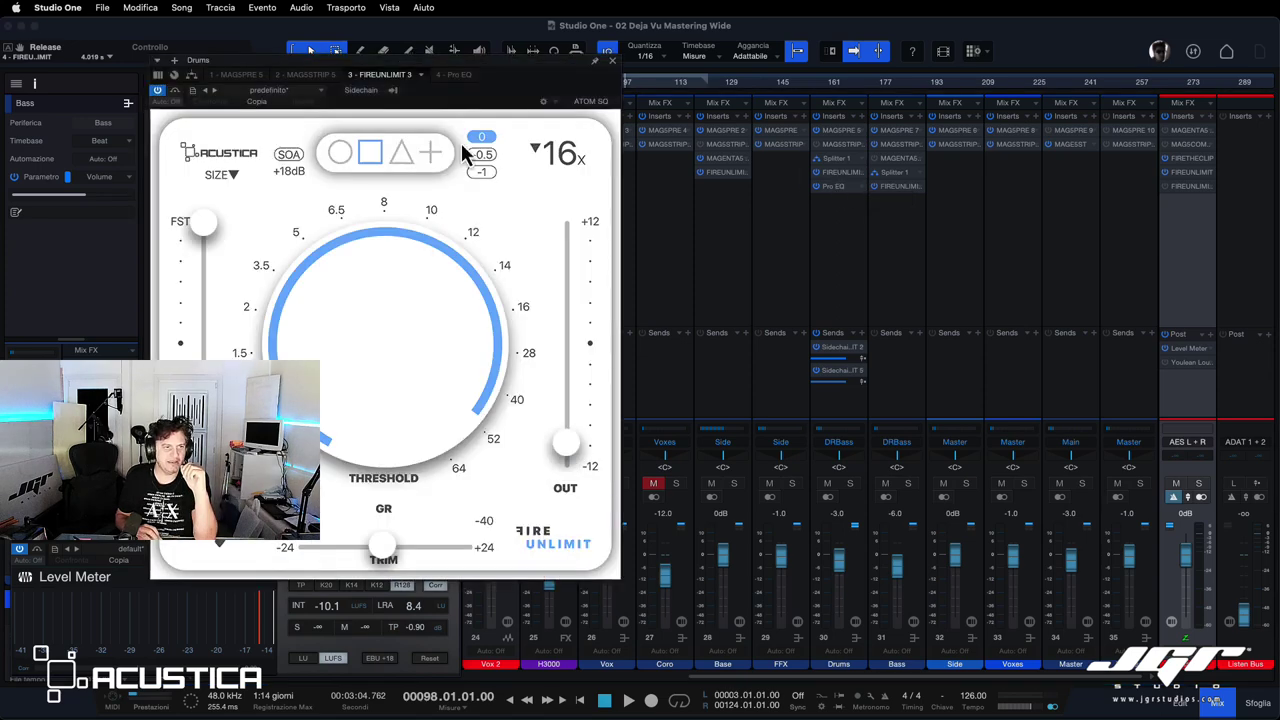
pyautogui.click(193, 89)
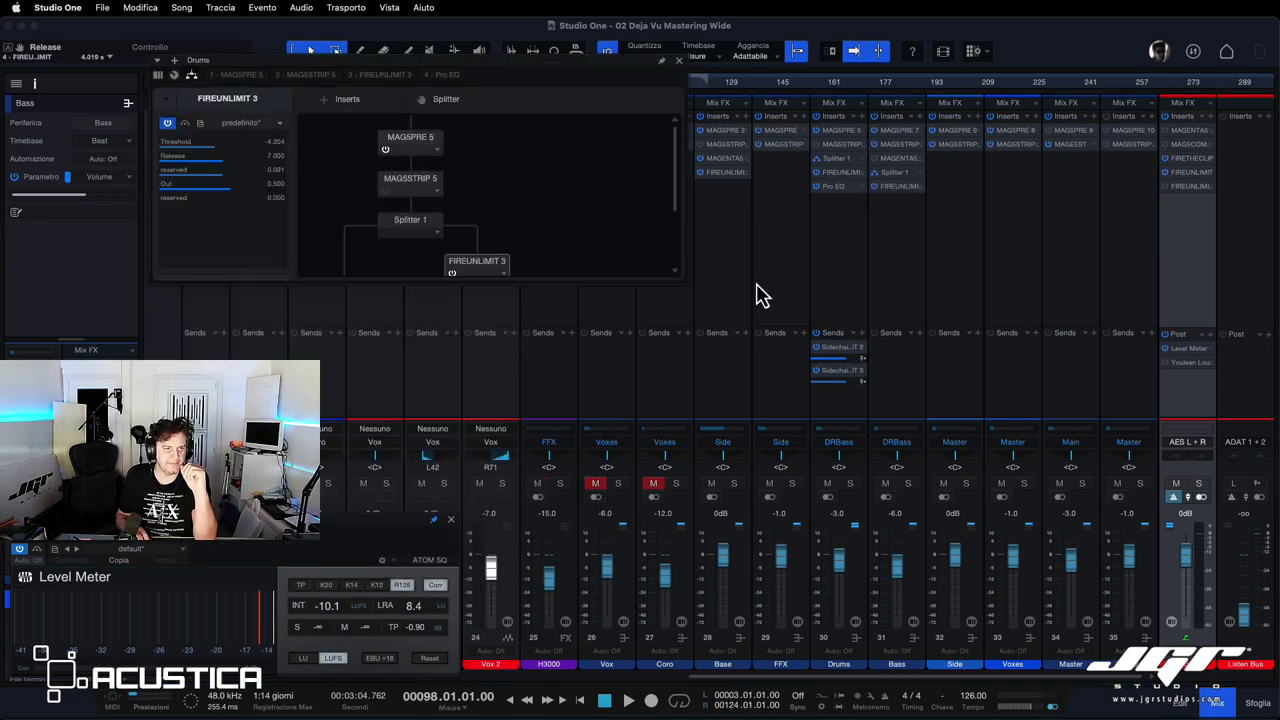
pyautogui.moveTo(685, 283); pyautogui.dragTo(734, 389)
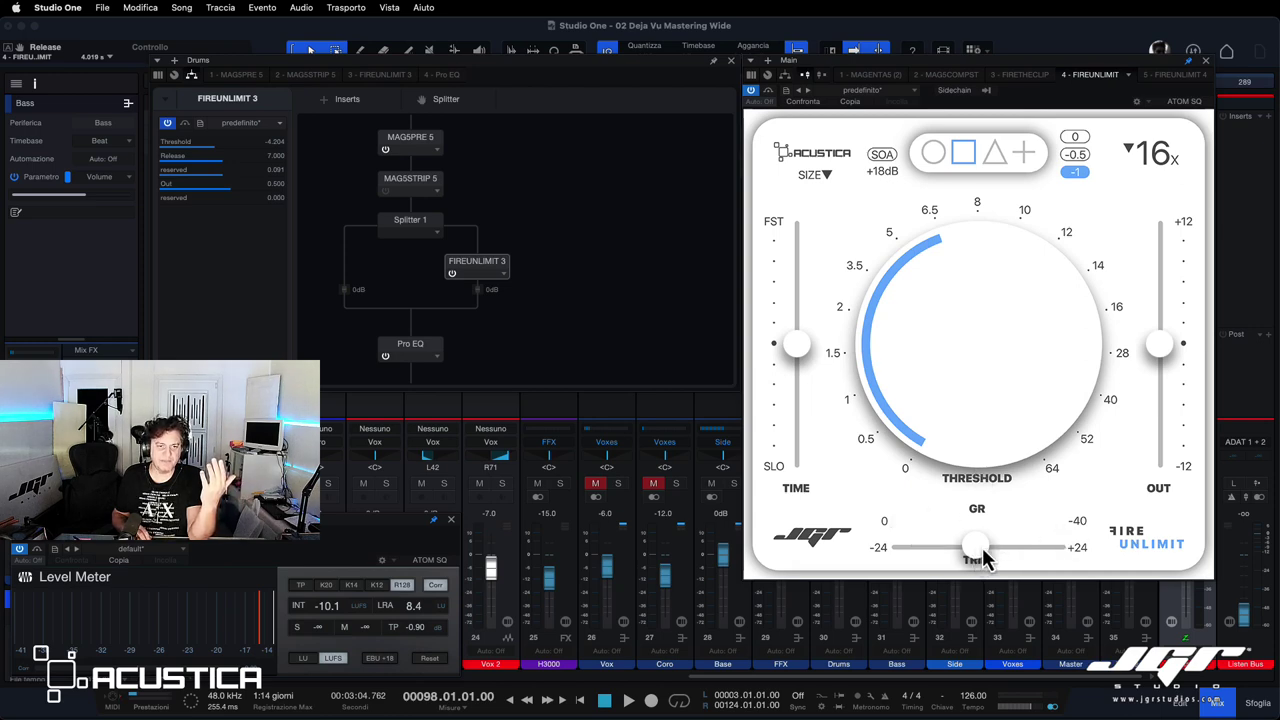
# Close the Main channel's FIREUNLIMIT and the Drums routing view
pyautogui.moveTo(977, 551)
pyautogui.mouseDown()
pyautogui.moveTo(930, 560)
pyautogui.moveTo(985, 562)
pyautogui.moveTo(984, 548)
pyautogui.mouseUp()
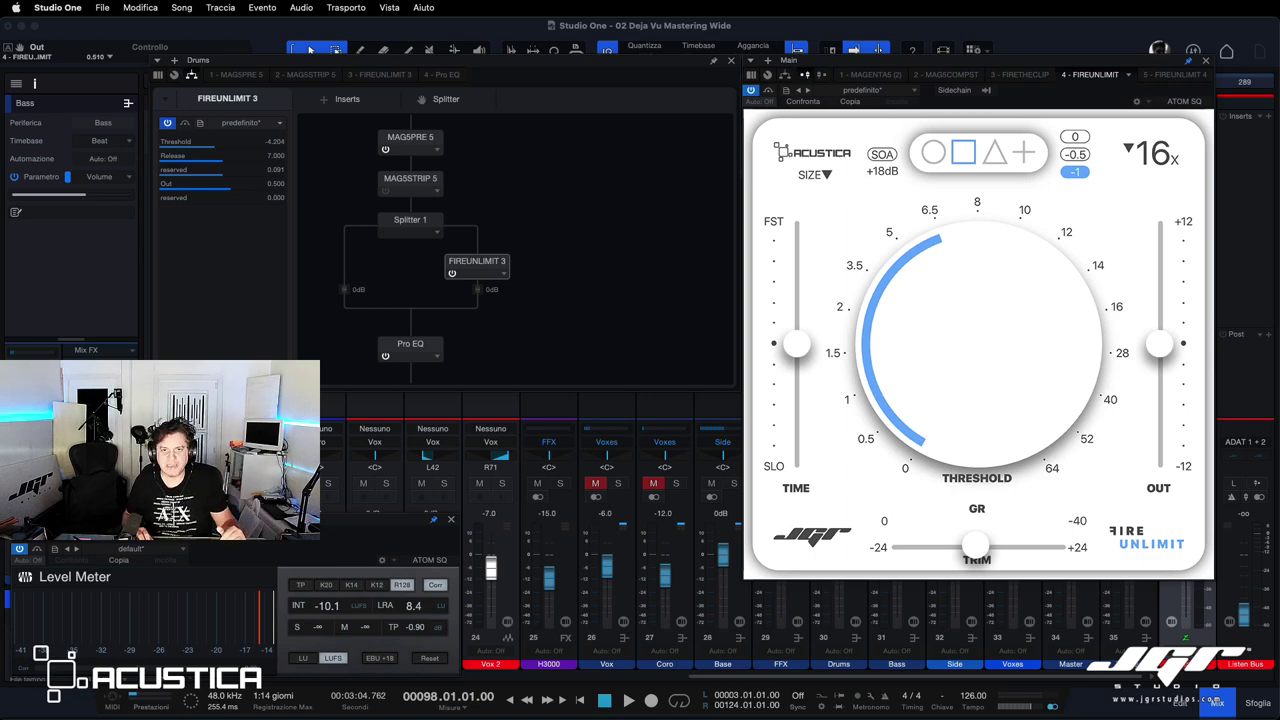
pyautogui.click(1205, 61)
pyautogui.click(730, 61)
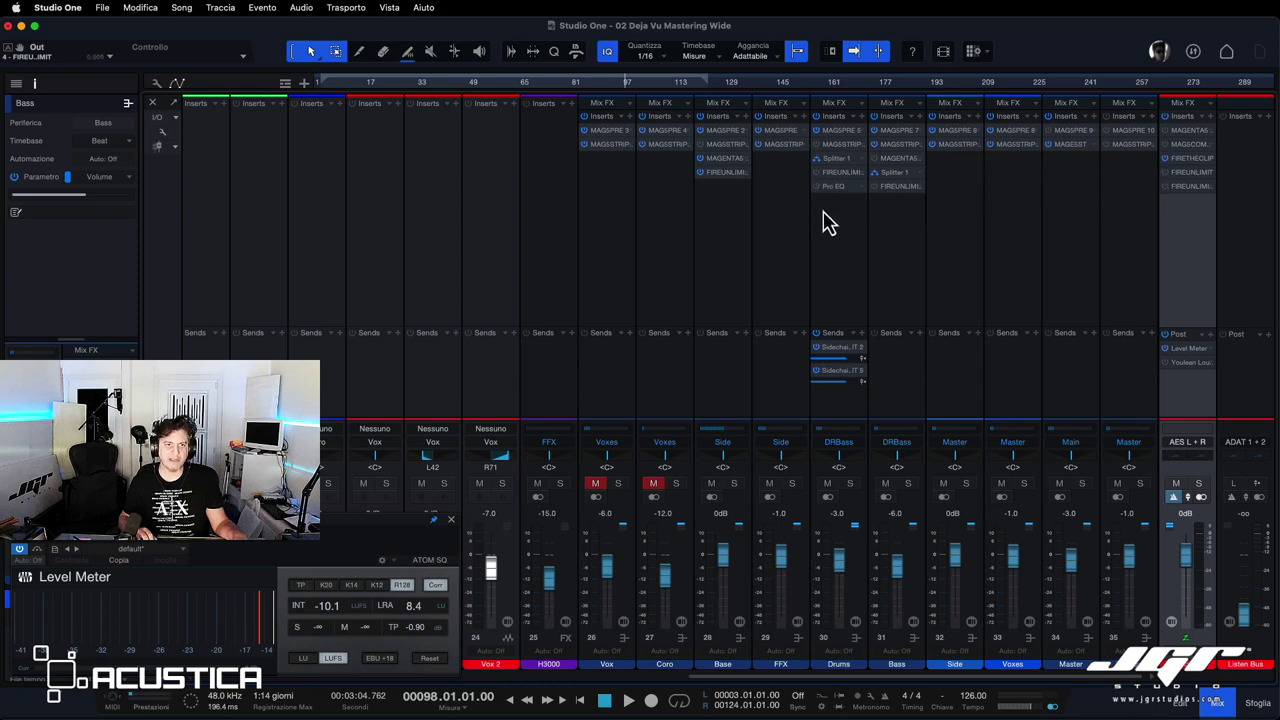
# Solo the Drums channel during playback with its inactive FIREUNLIMIT 3 open, and stop after listening
pyautogui.press('space')
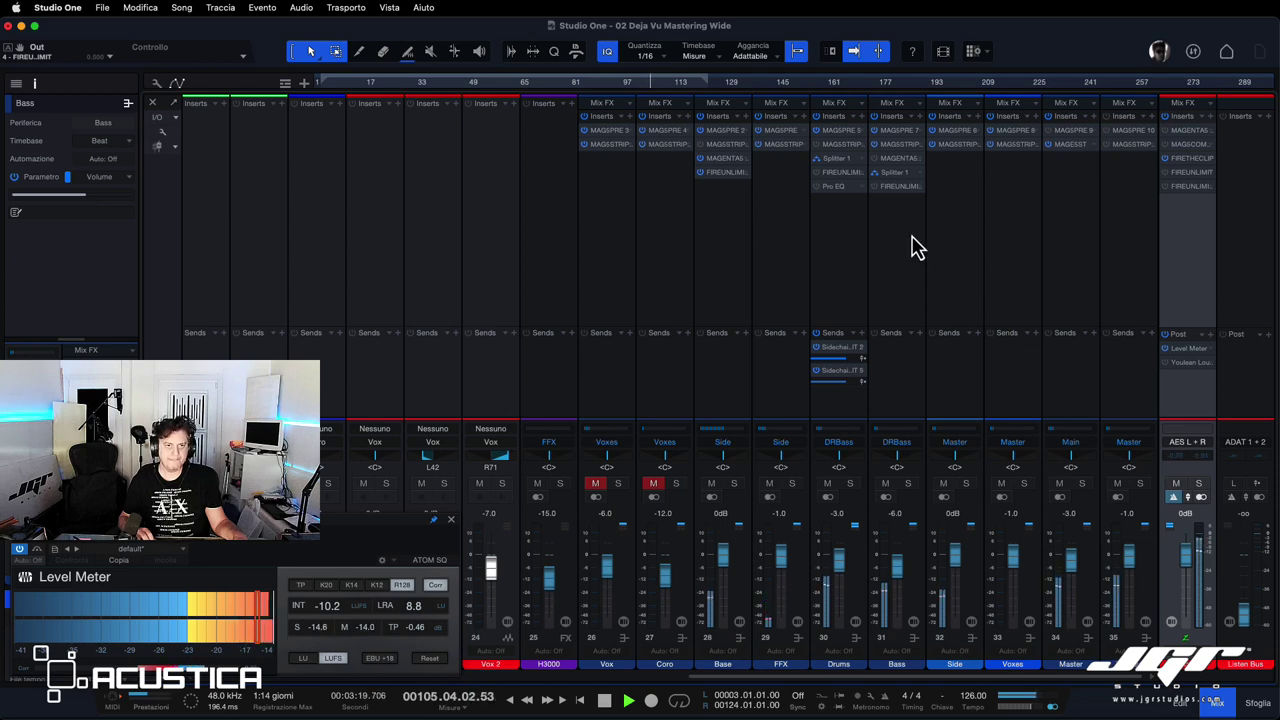
pyautogui.click(836, 174)
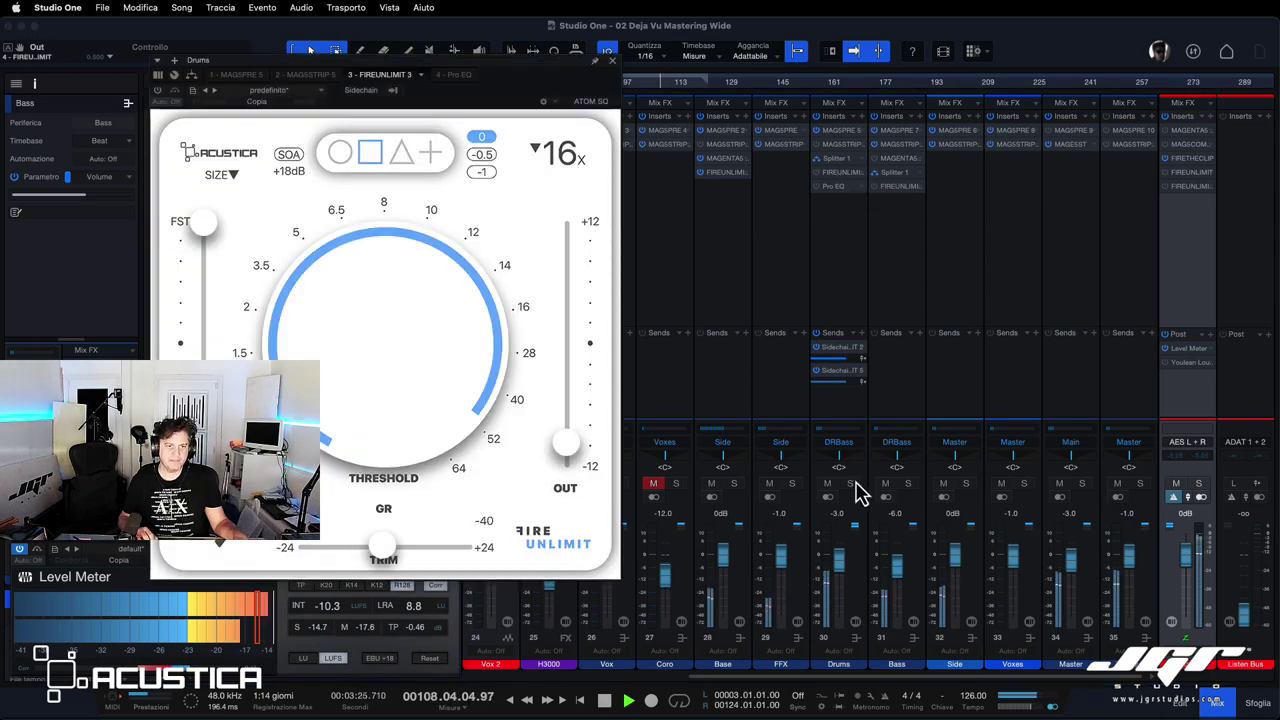
pyautogui.click(850, 484)
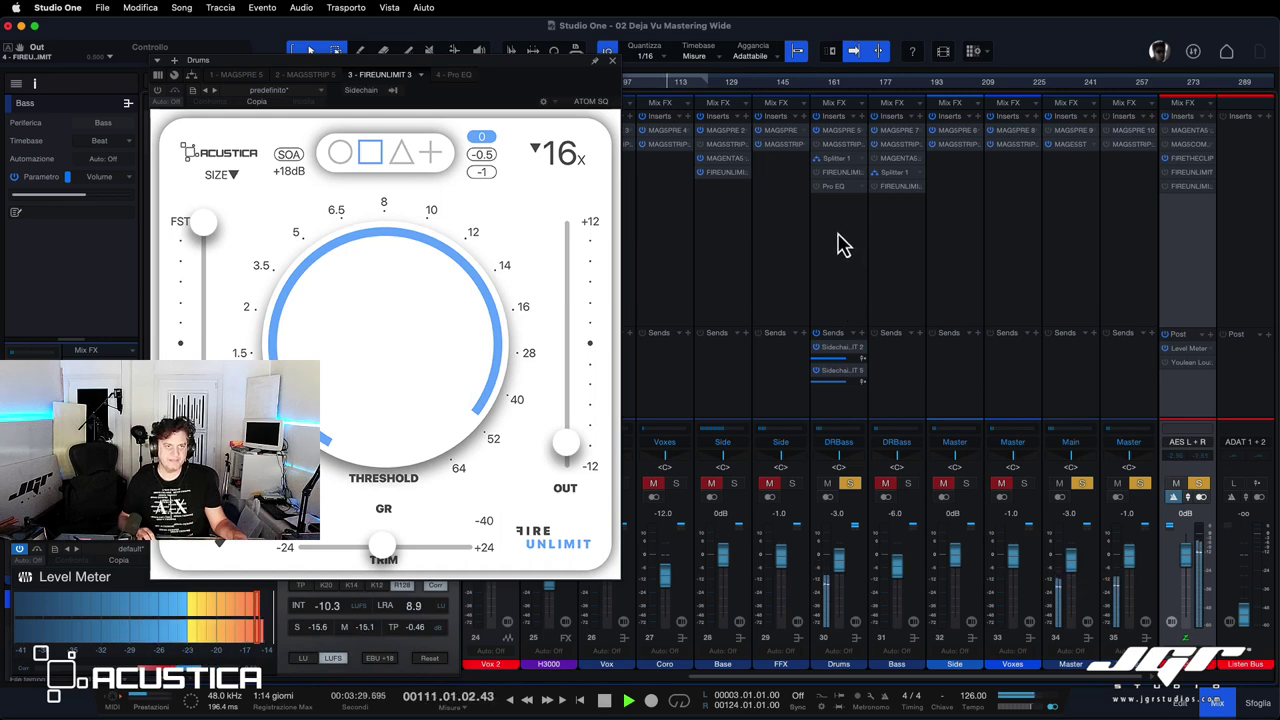
pyautogui.press('space')
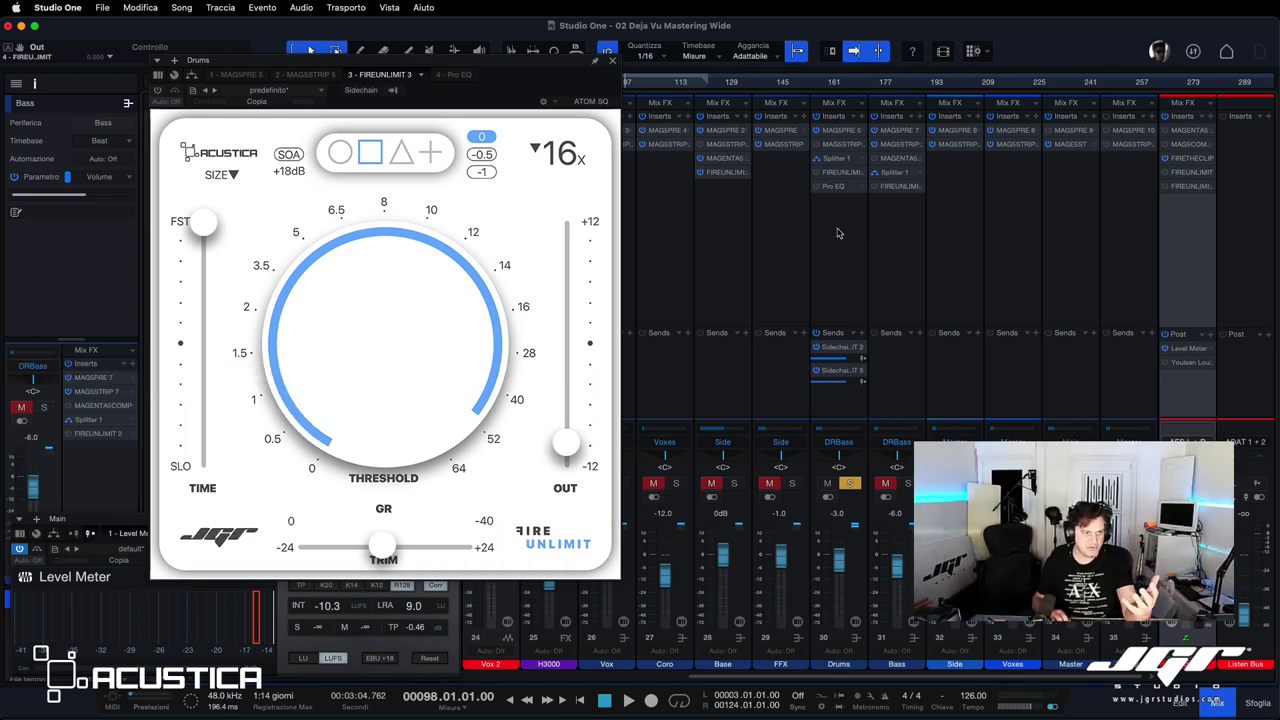
# Activate FIREUNLIMIT 3 in the Drums splitter branch and, during playback, sweep its threshold down to 0 and up to just below 40
pyautogui.click(193, 75)
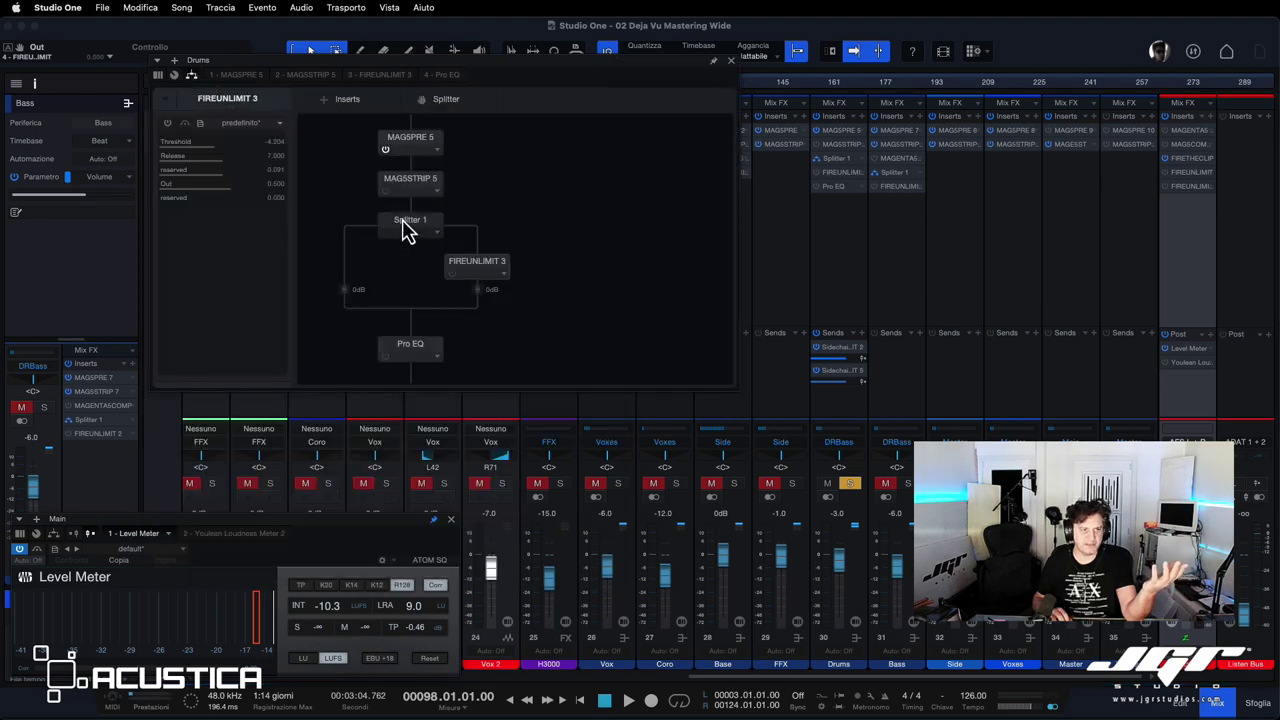
pyautogui.doubleClick(478, 268)
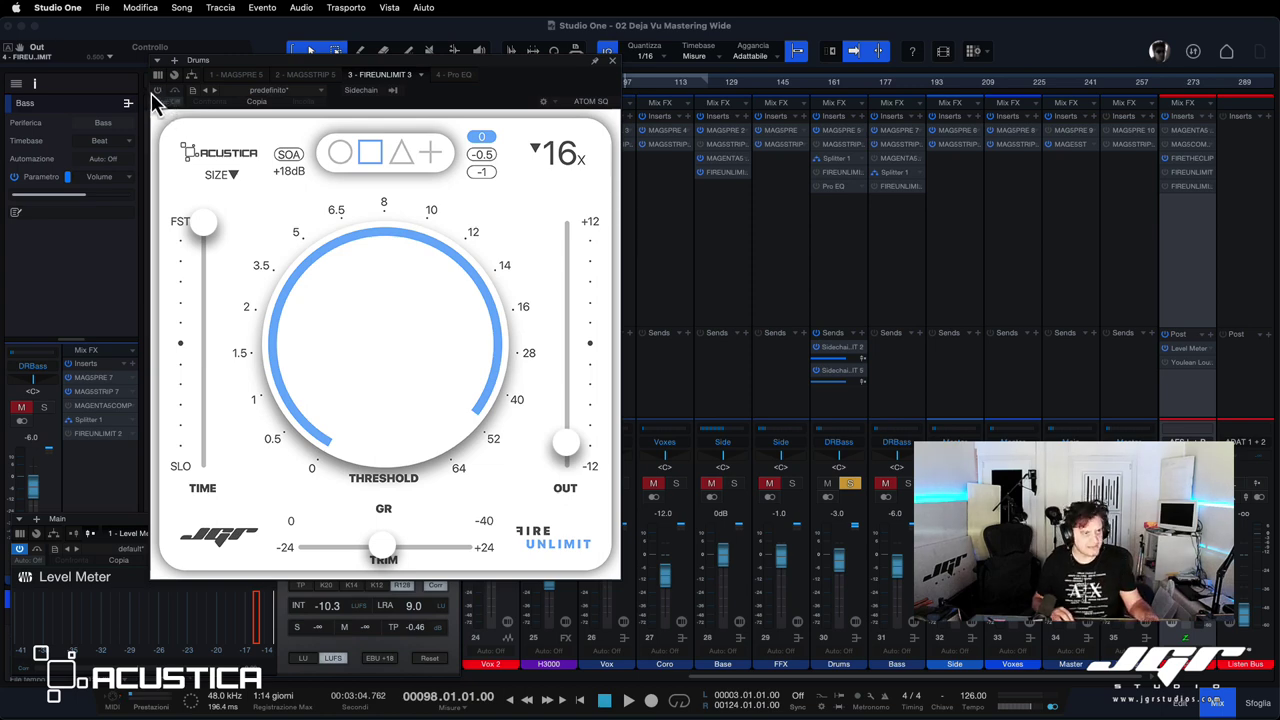
pyautogui.press('space')
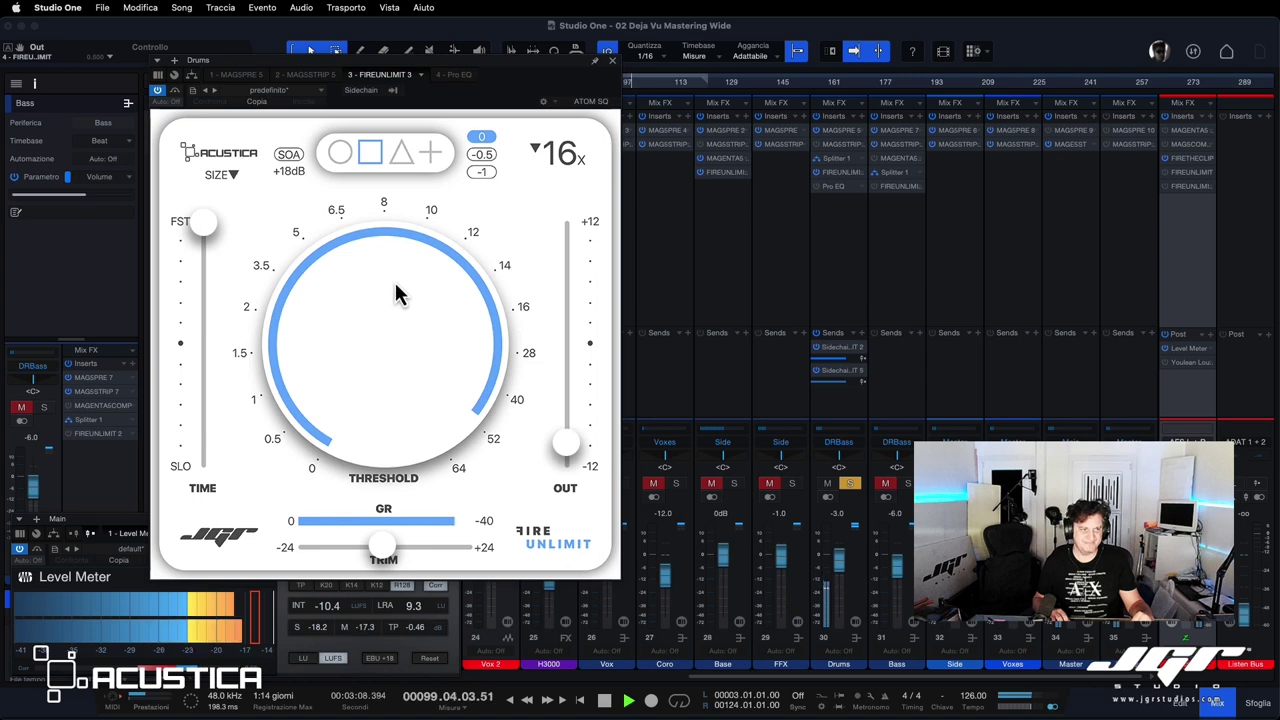
pyautogui.moveTo(394, 284); pyautogui.dragTo(397, 420)
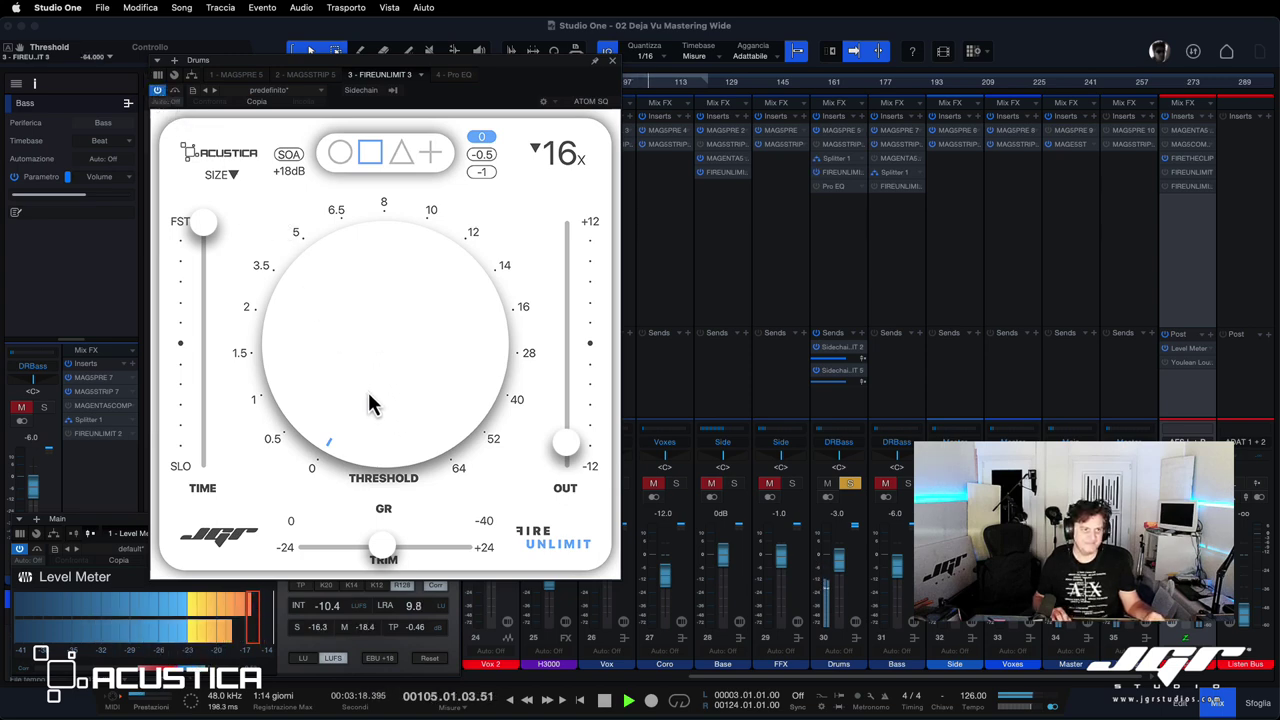
pyautogui.moveTo(371, 406); pyautogui.dragTo(379, 289)
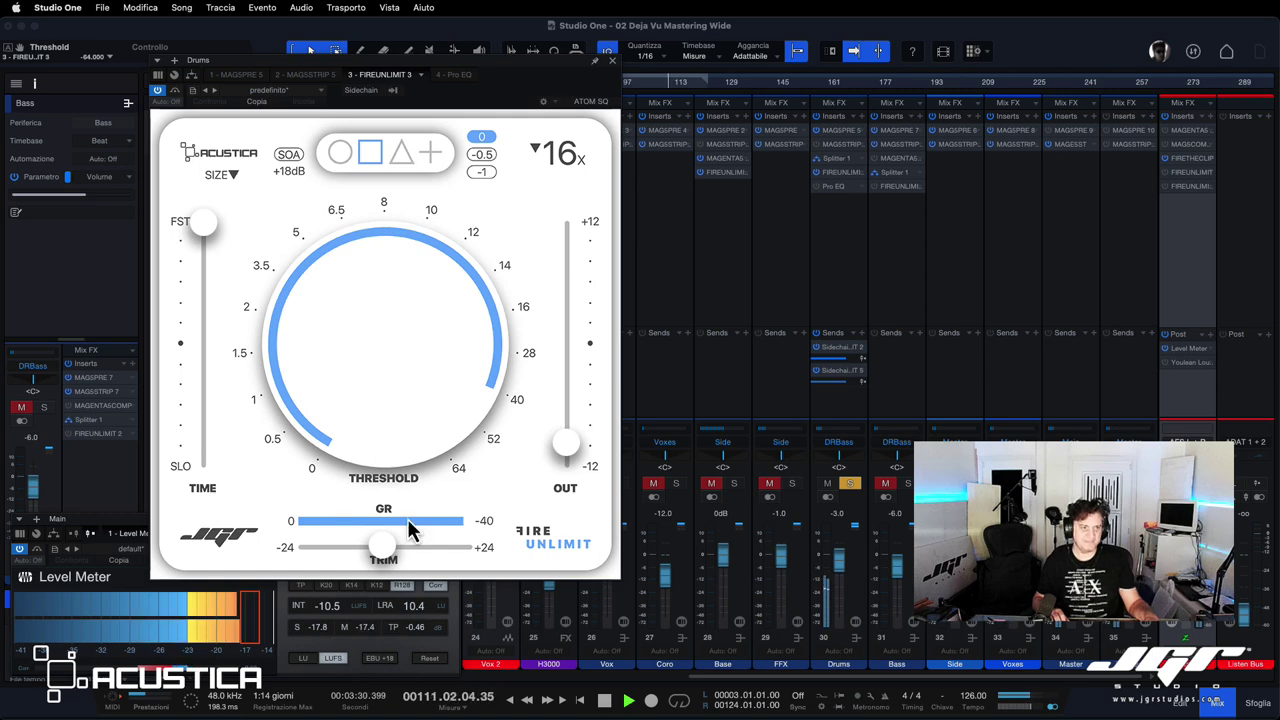
pyautogui.press('space')
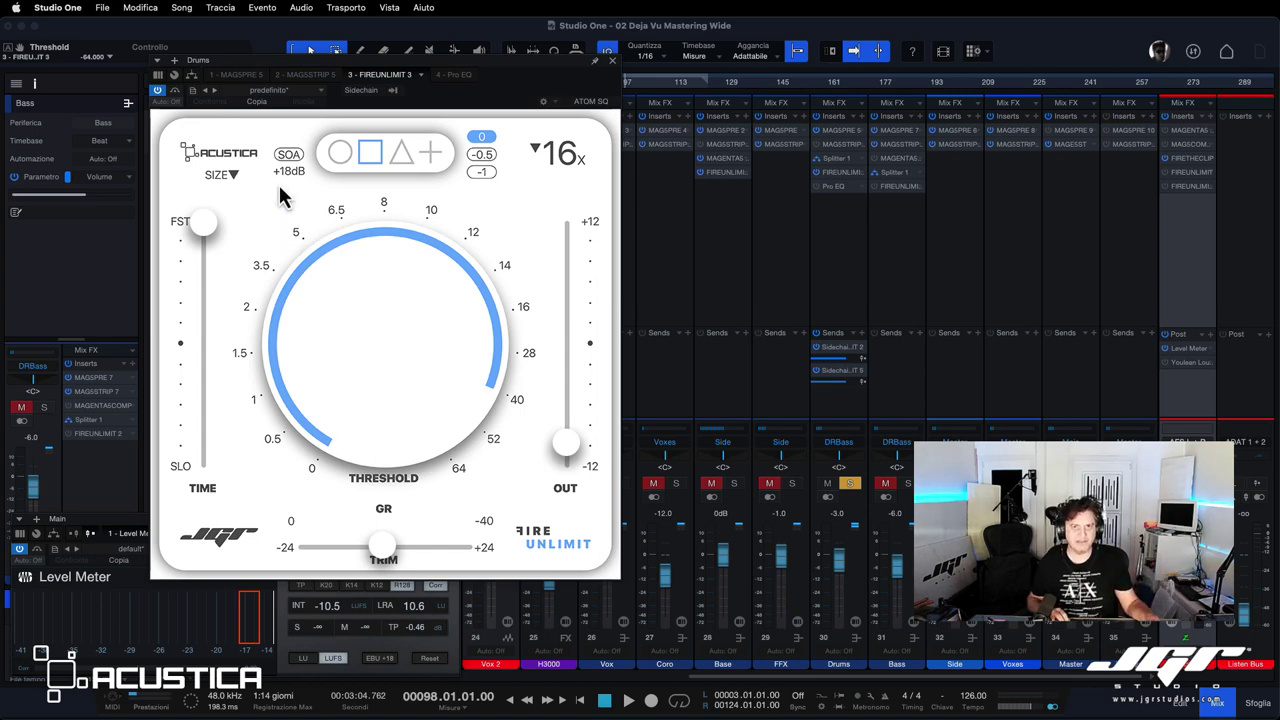
# Compare the soloed Drums with FIREUNLIMIT 3 bypassed and active during playback, and raise its OUT level slightly
pyautogui.press('space')
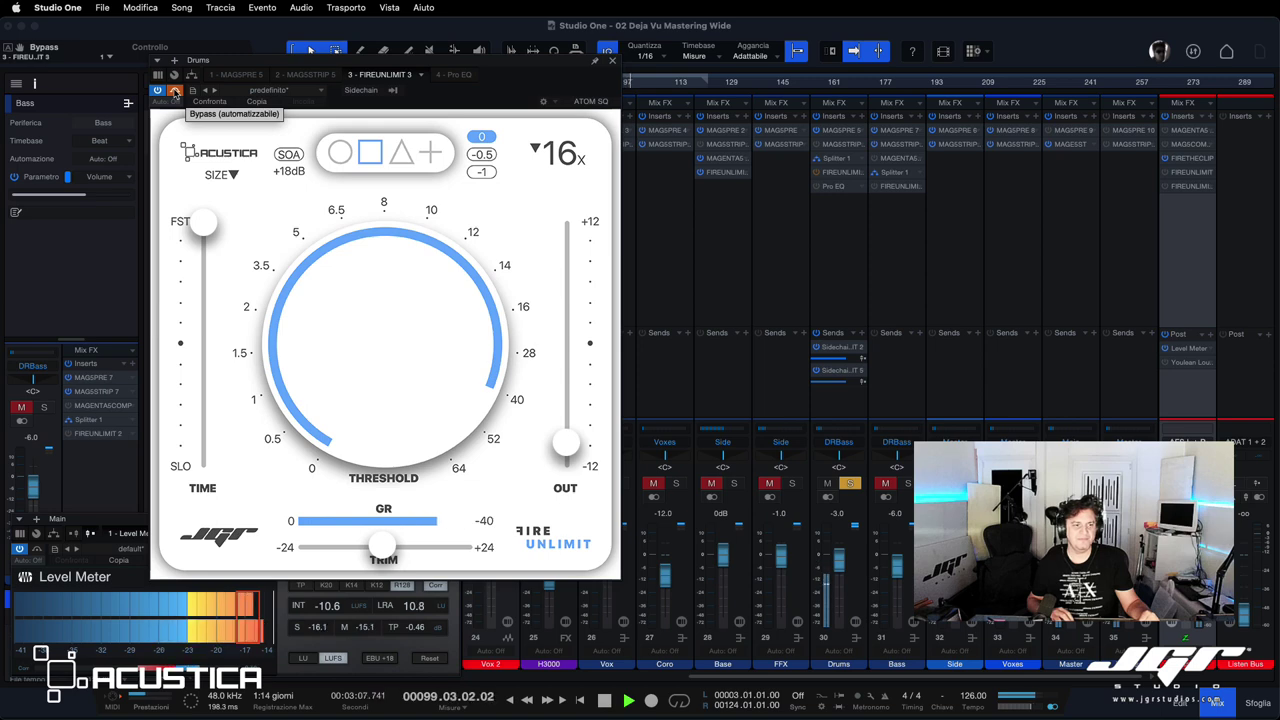
pyautogui.click(175, 91)
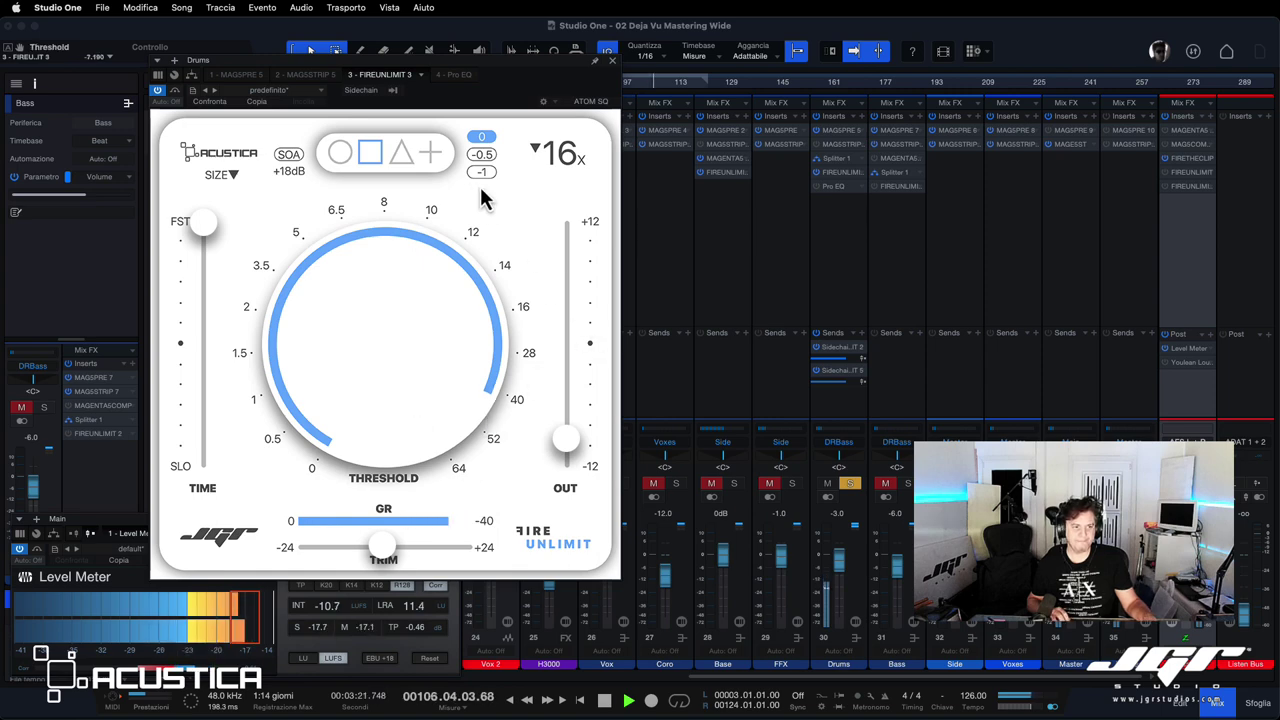
pyautogui.press('space')
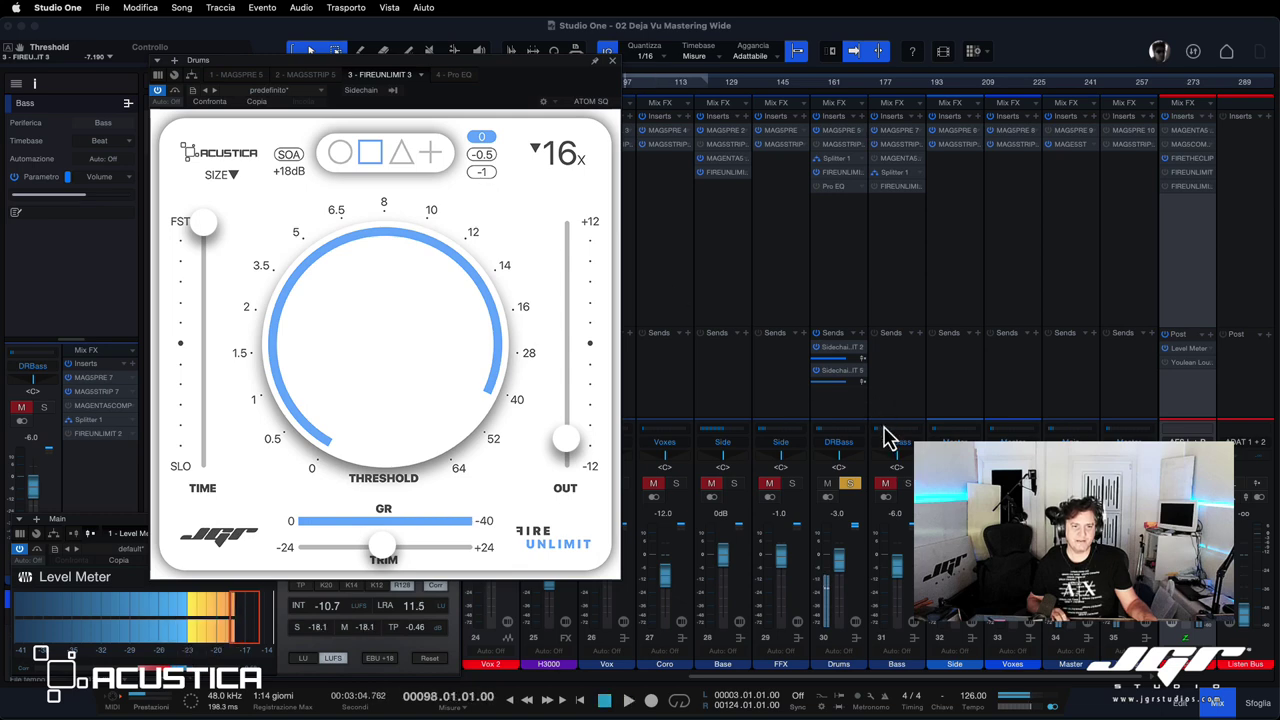
# Solo Bass along with Drums and audition both while viewing the Drums Pro EQ and the Bass channel's FIREUNLIMIT 2
pyautogui.click(832, 187)
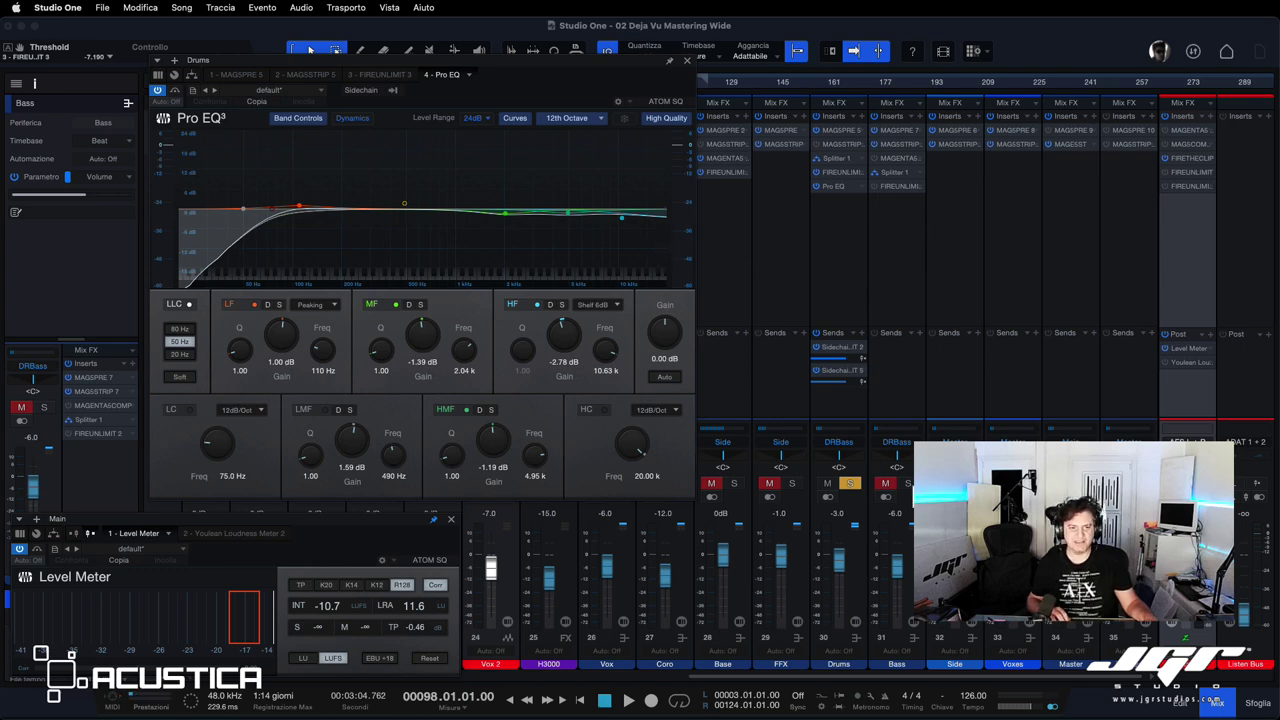
pyautogui.click(908, 484)
pyautogui.press('space')
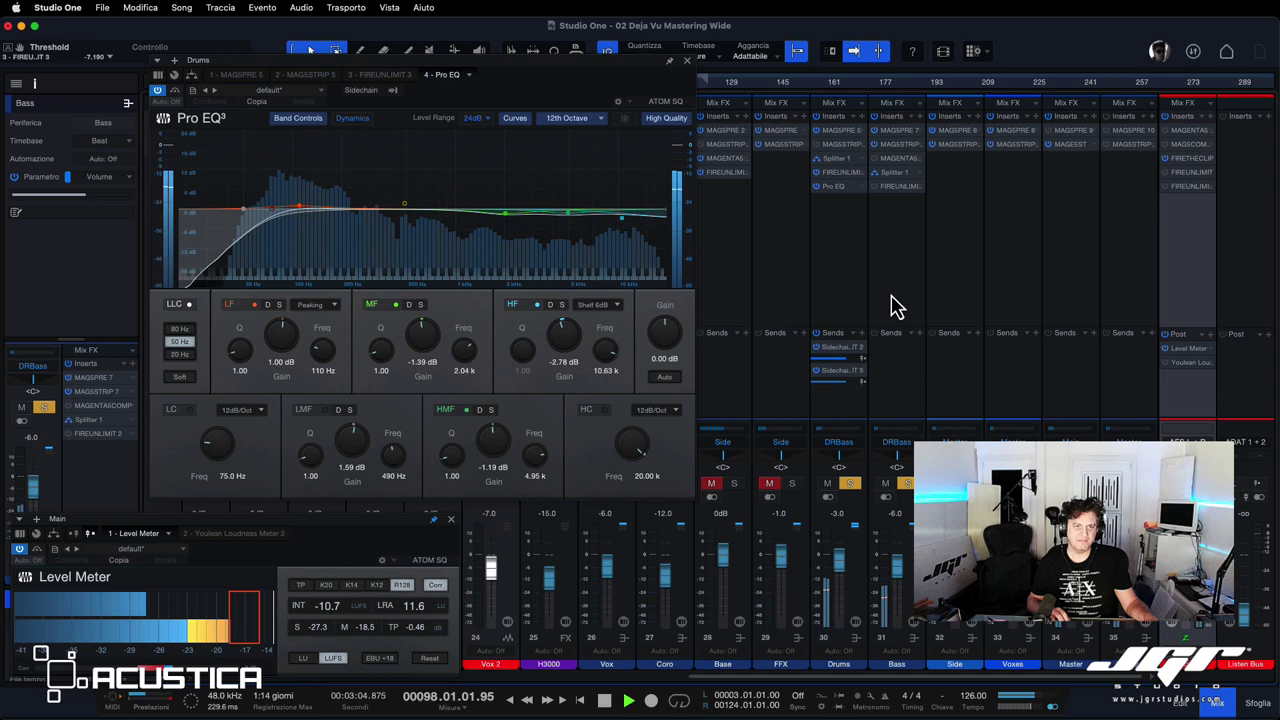
pyautogui.click(893, 187)
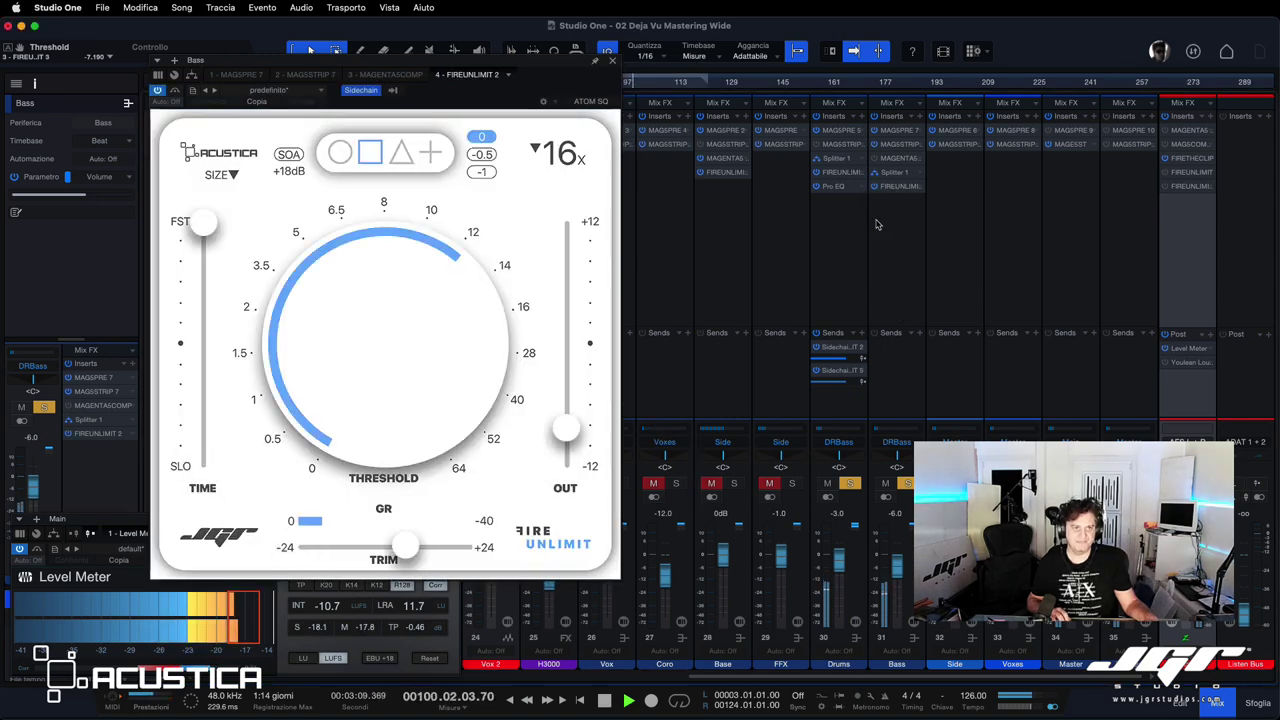
pyautogui.press('space')
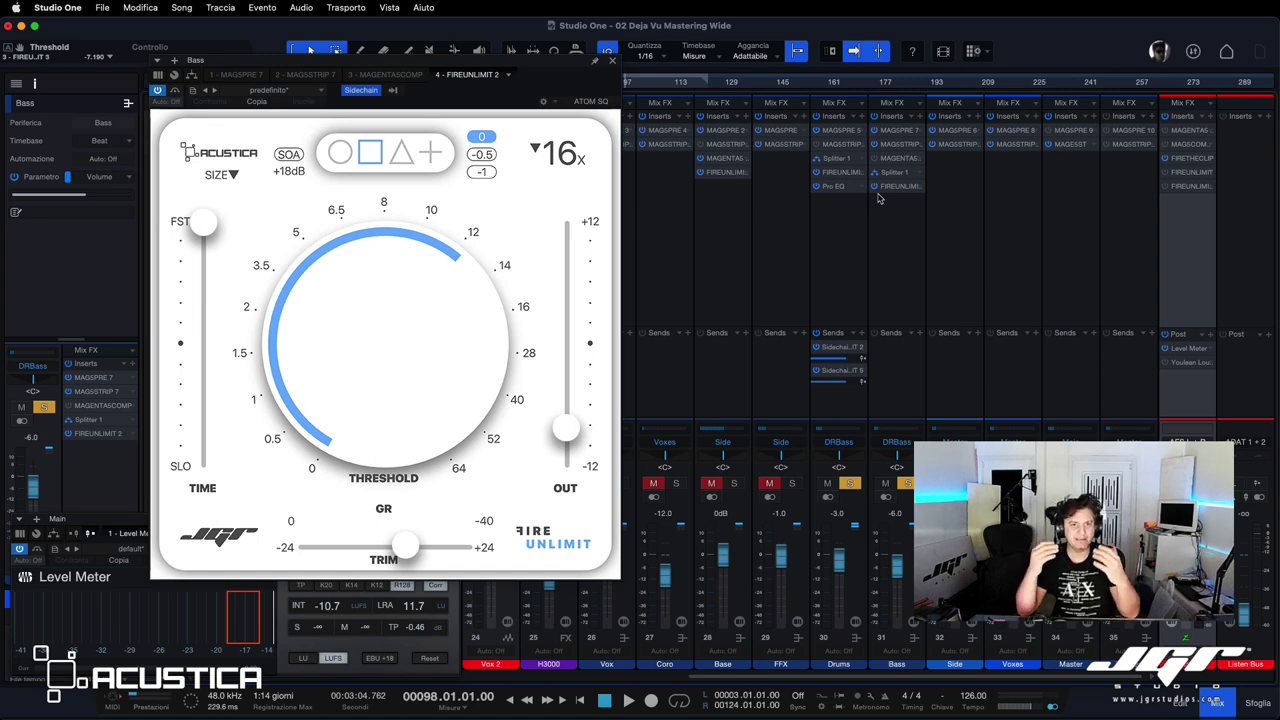
# Compare the soloed Drums and Bass with the Bass channel's FIREUNLIMIT 2 bypassed and active during playback
pyautogui.press('space')
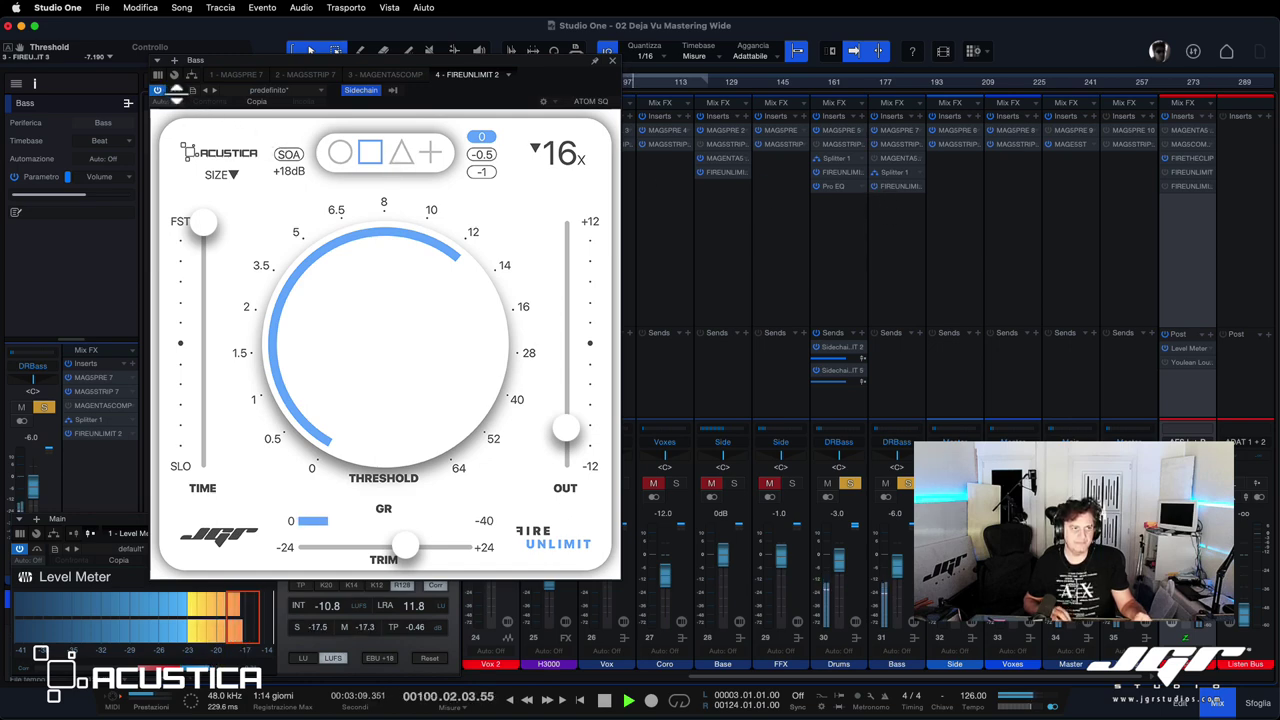
pyautogui.click(175, 90)
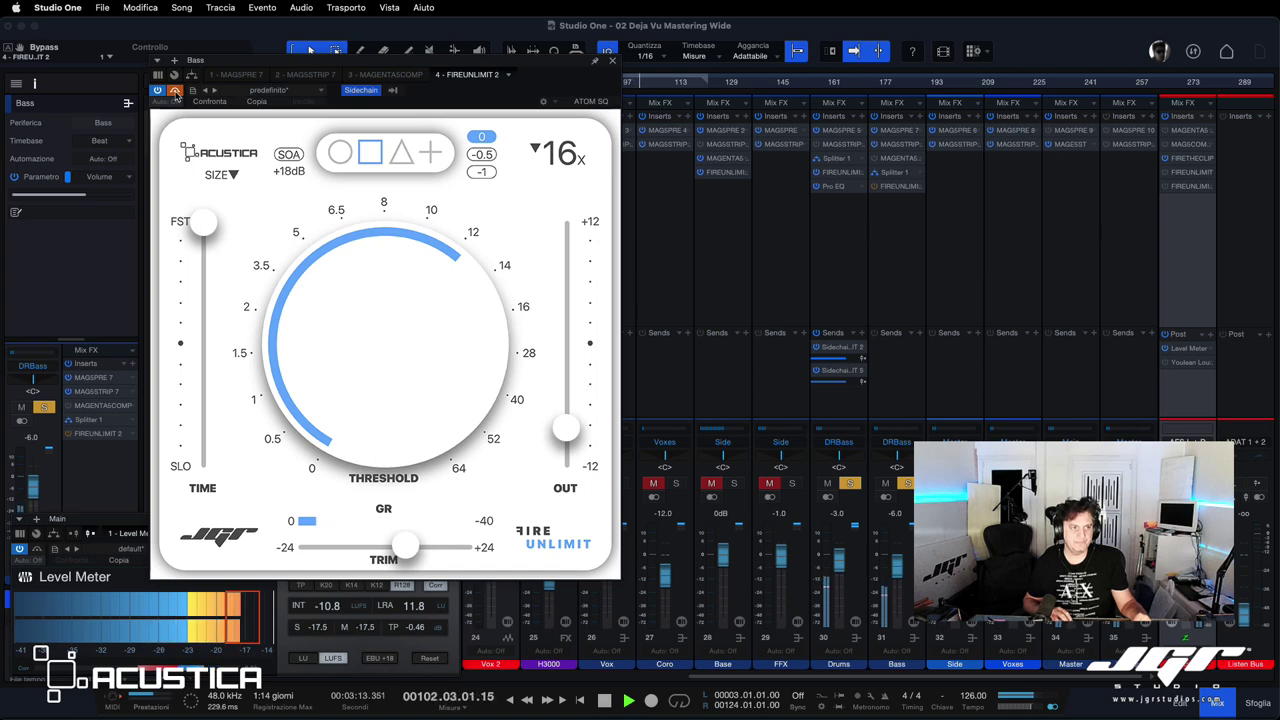
pyautogui.click(175, 90)
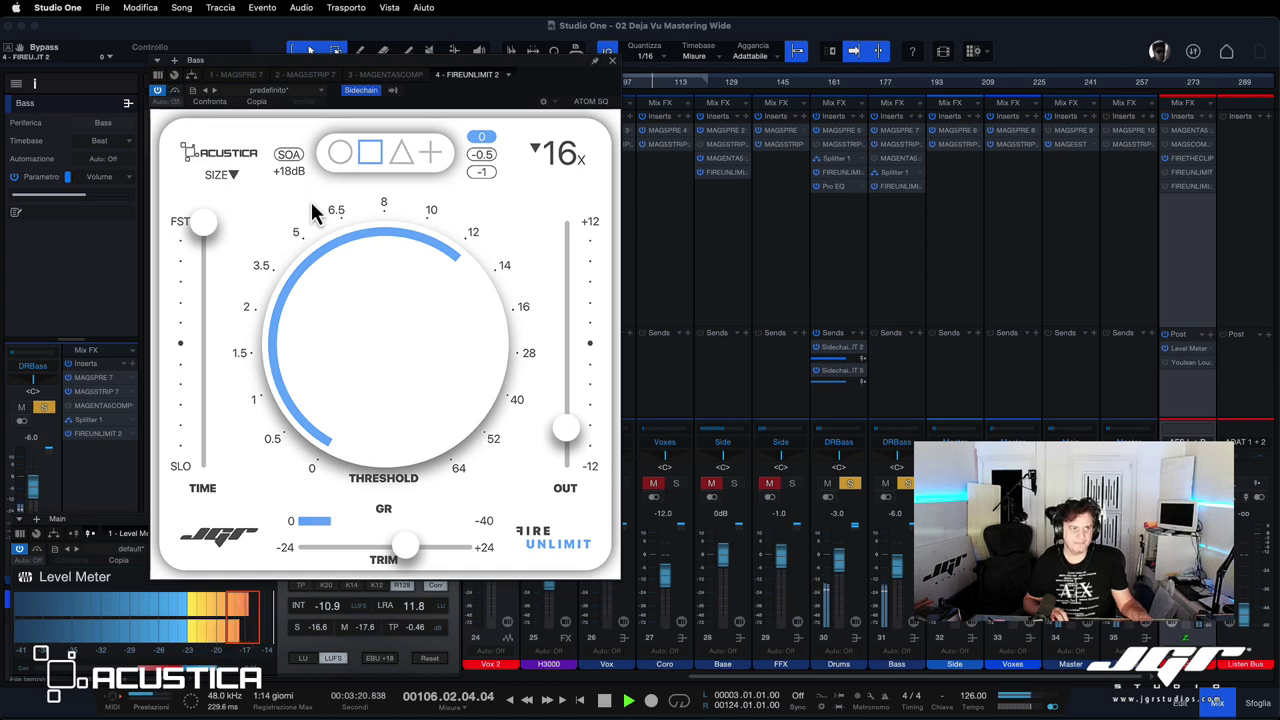
# Examine FIREUNLIMIT 2's place in the Bass channel's splitter routing, stop playback, and close the plug-in window
pyautogui.click(191, 75)
pyautogui.scroll(-3, 510, 280)
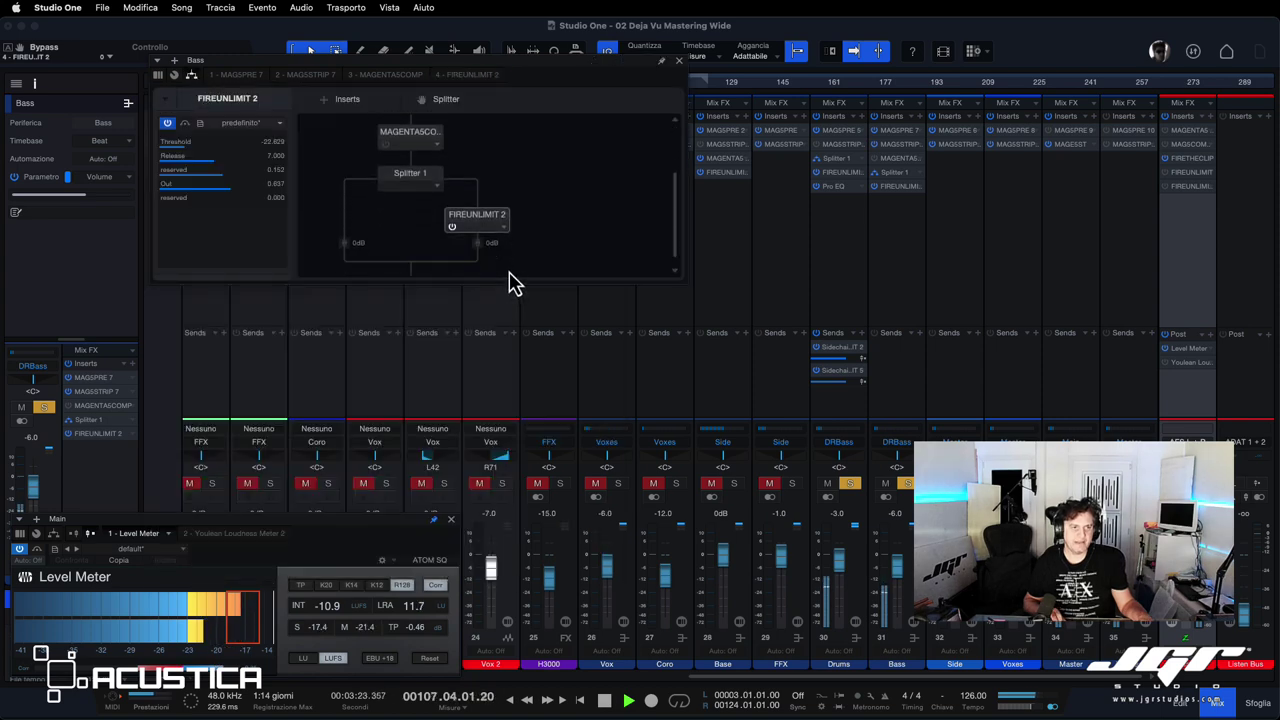
pyautogui.press('space')
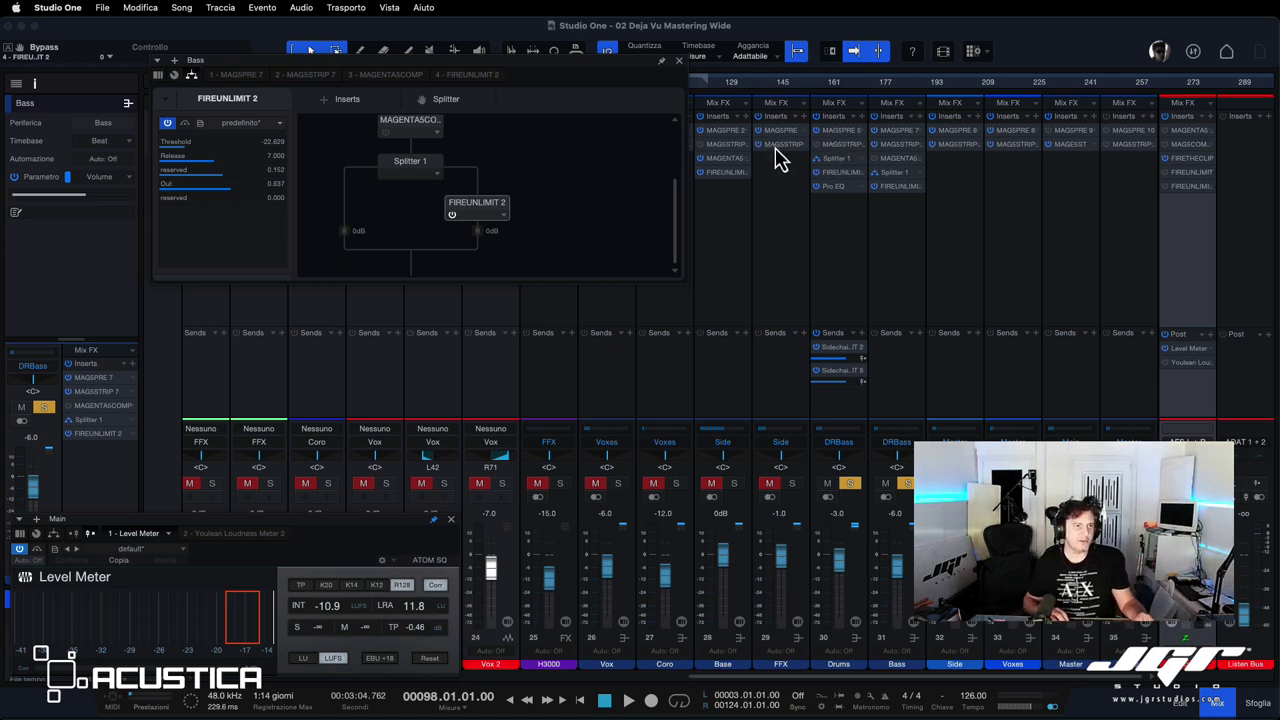
pyautogui.hscroll(-1, 776, 156)
pyautogui.press('Escape')
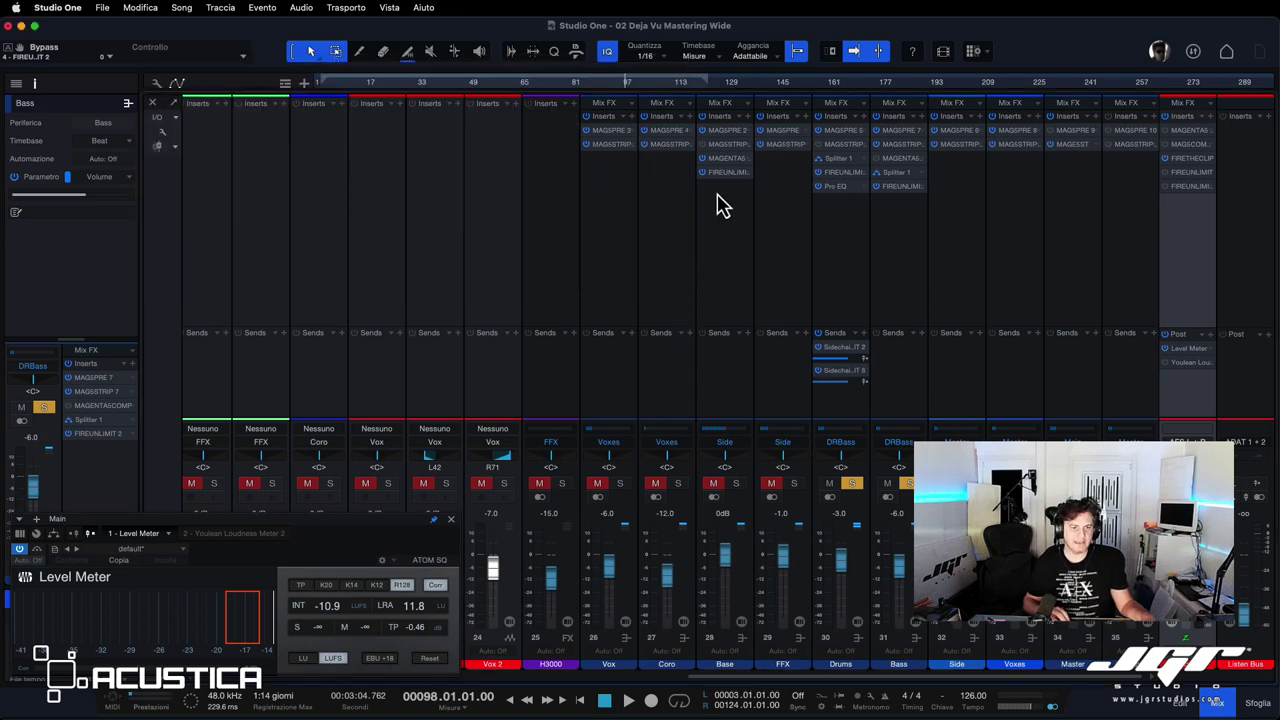
# Solo the Base channel too and, during playback, raise its FIREUNLIMIT 5 threshold slightly to between 16 and 28
pyautogui.click(736, 484)
pyautogui.press('space')
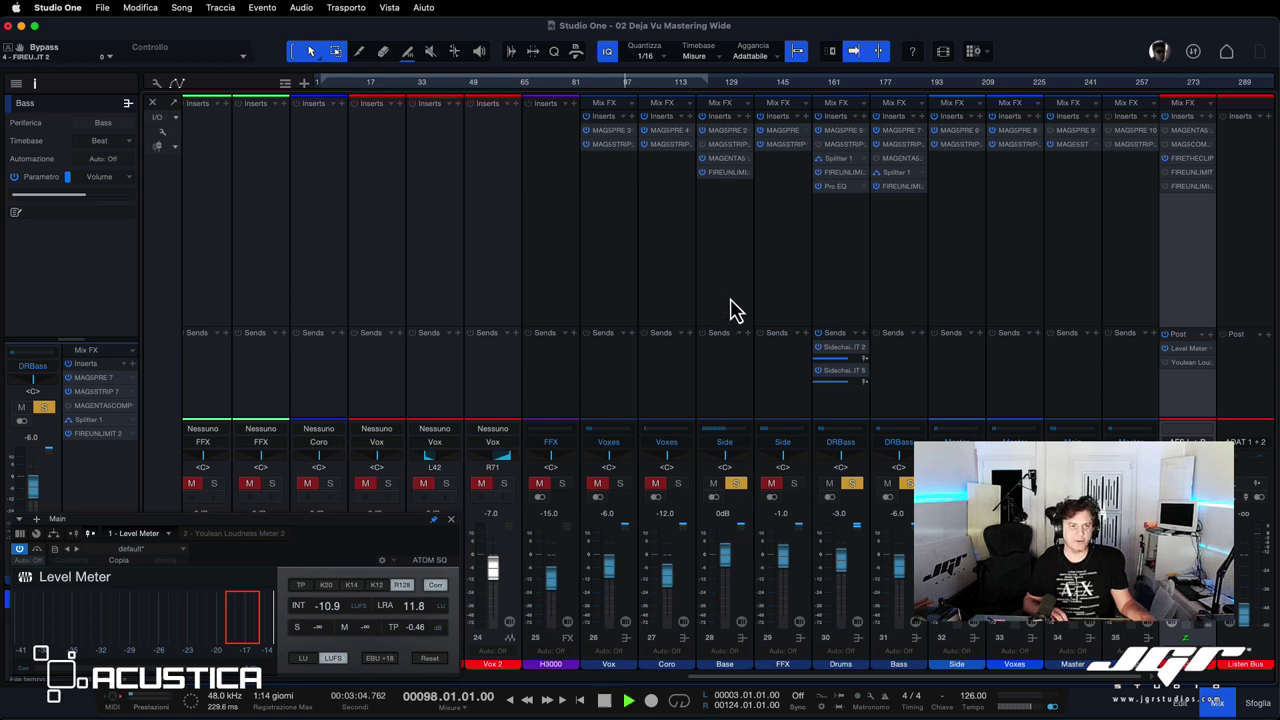
pyautogui.click(726, 176)
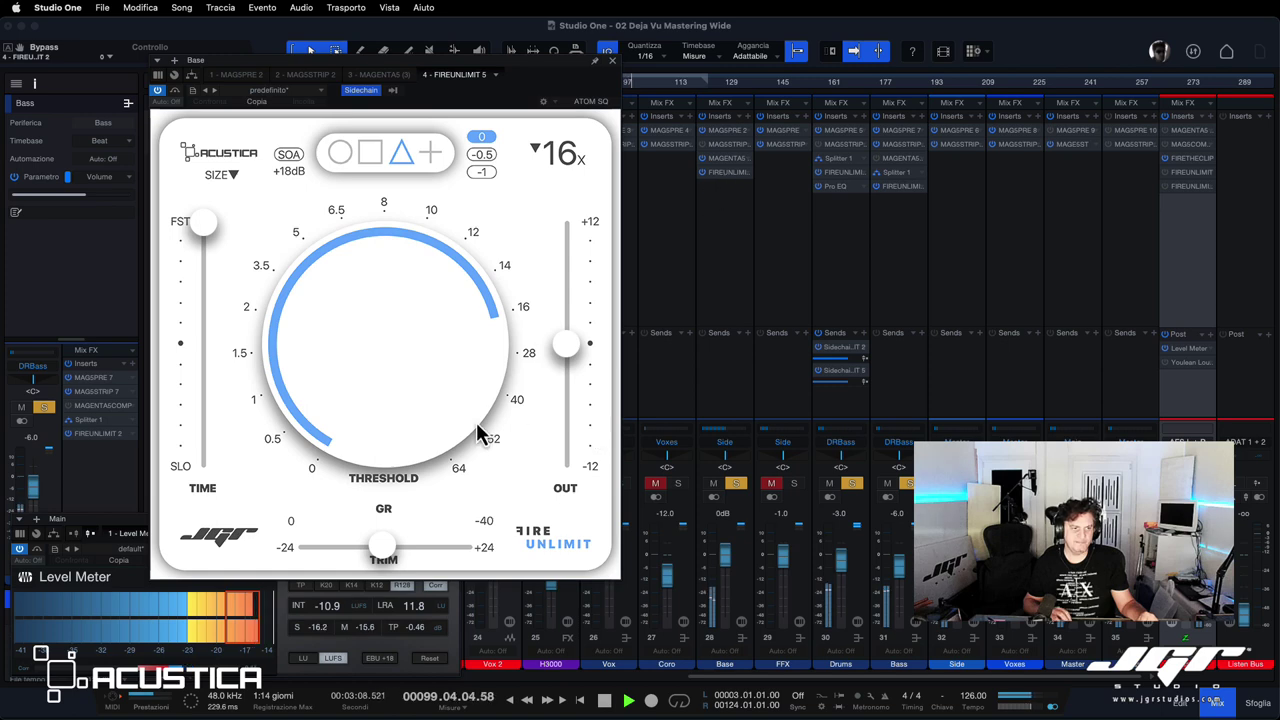
pyautogui.moveTo(461, 425); pyautogui.dragTo(460, 422)
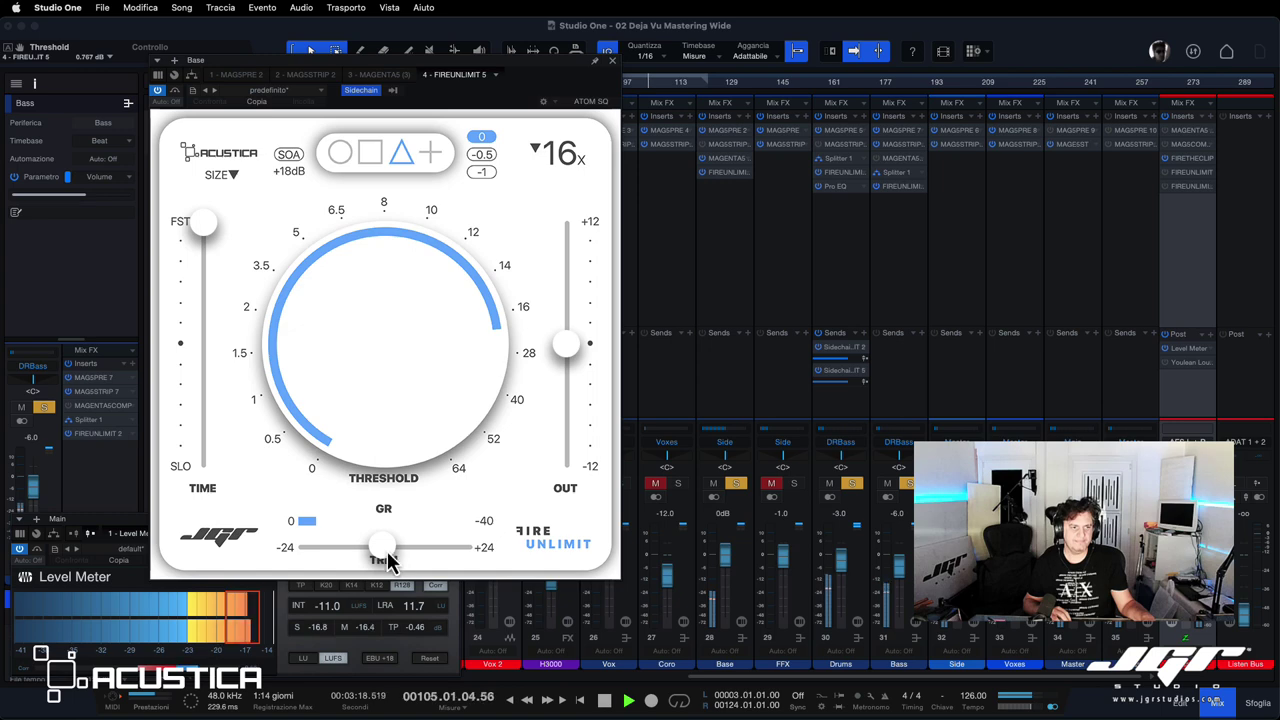
pyautogui.press('space')
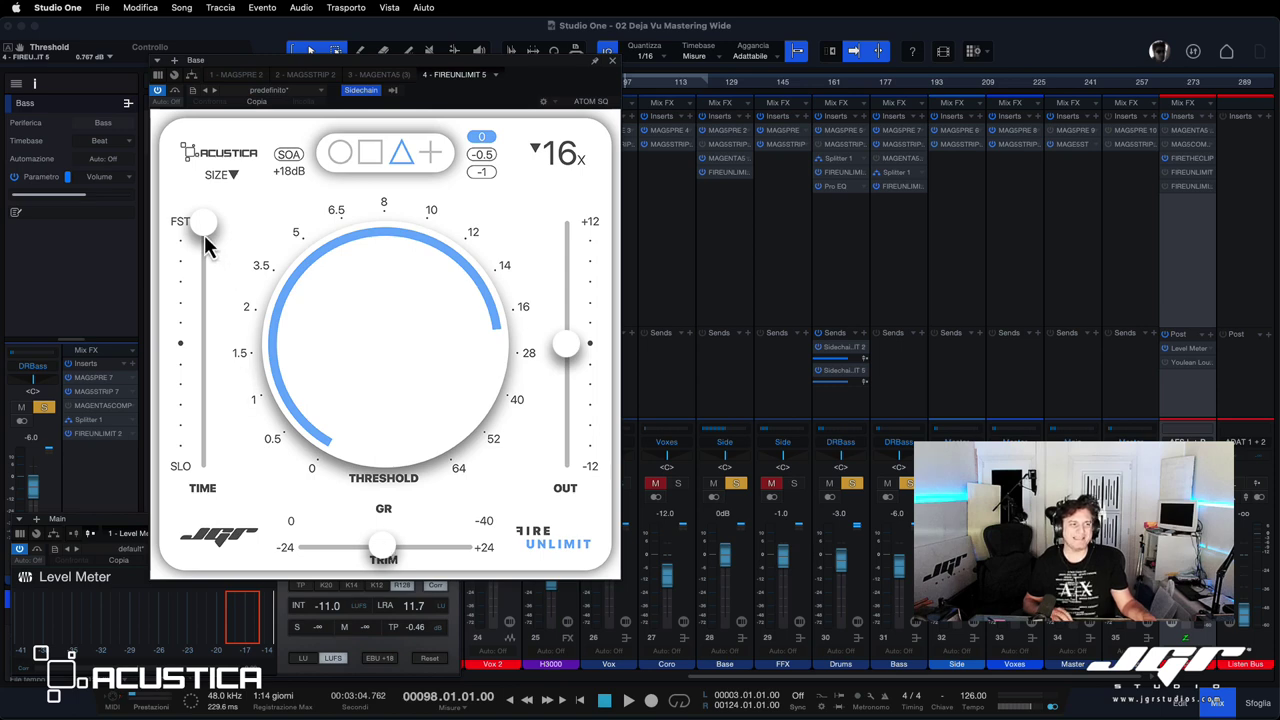
# Slow FIREUNLIMIT 5's TIME slightly from the fastest setting during playback, and check the sound against bypass
pyautogui.press('space')
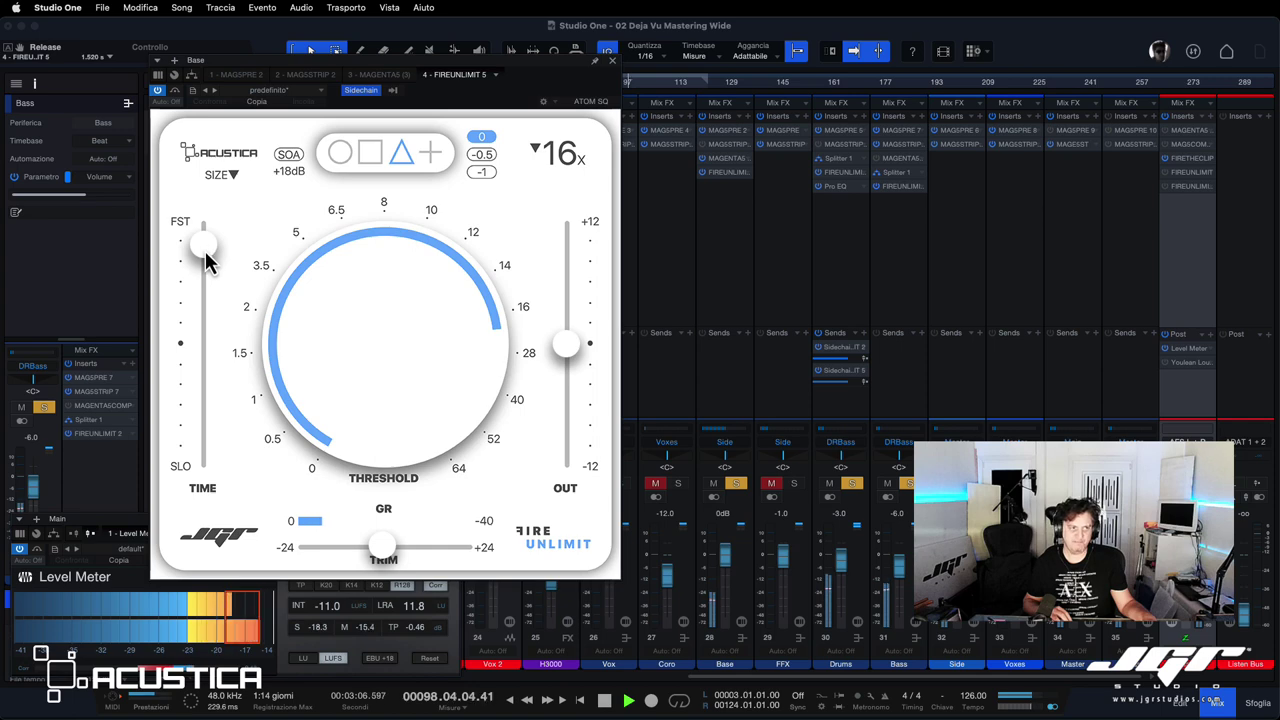
pyautogui.moveTo(205, 258)
pyautogui.mouseDown()
pyautogui.moveTo(210, 362)
pyautogui.moveTo(210, 280)
pyautogui.mouseUp()
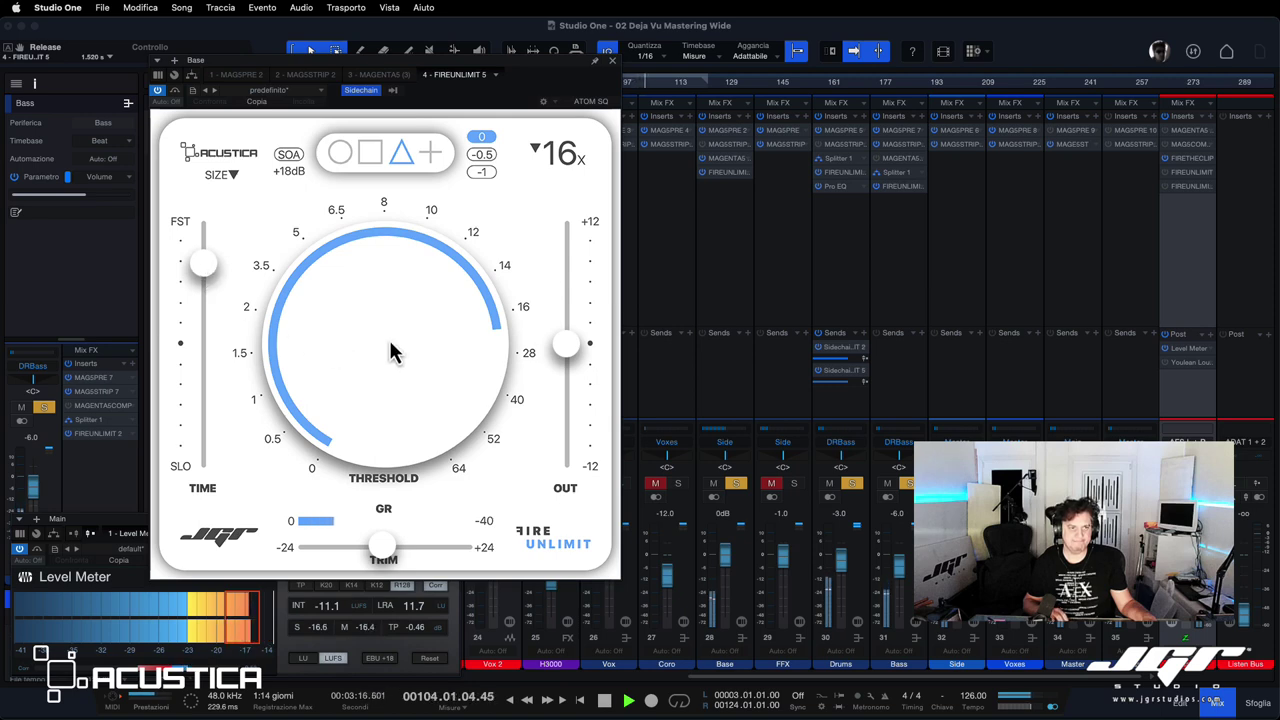
pyautogui.click(175, 91)
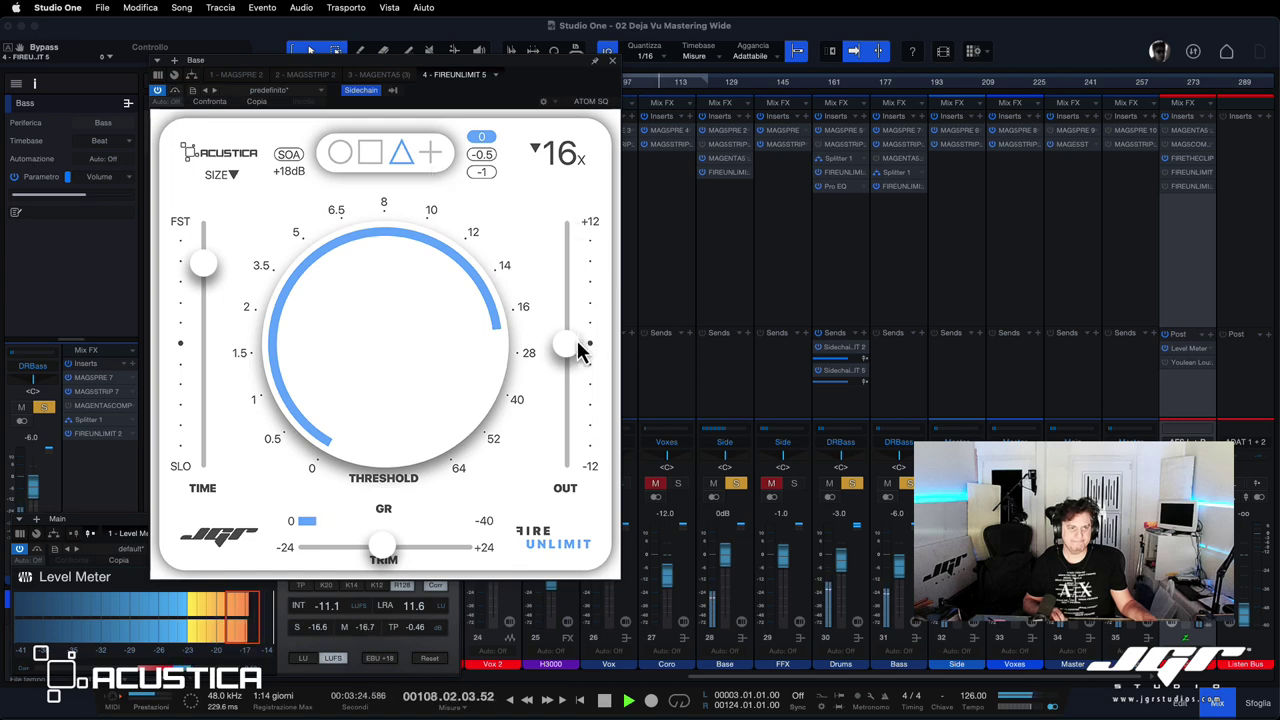
# Raise FIREUNLIMIT 5's OUT level slightly, compare against bypass again, and close the plug-in before stopping playback
pyautogui.scroll(4, 580, 348)
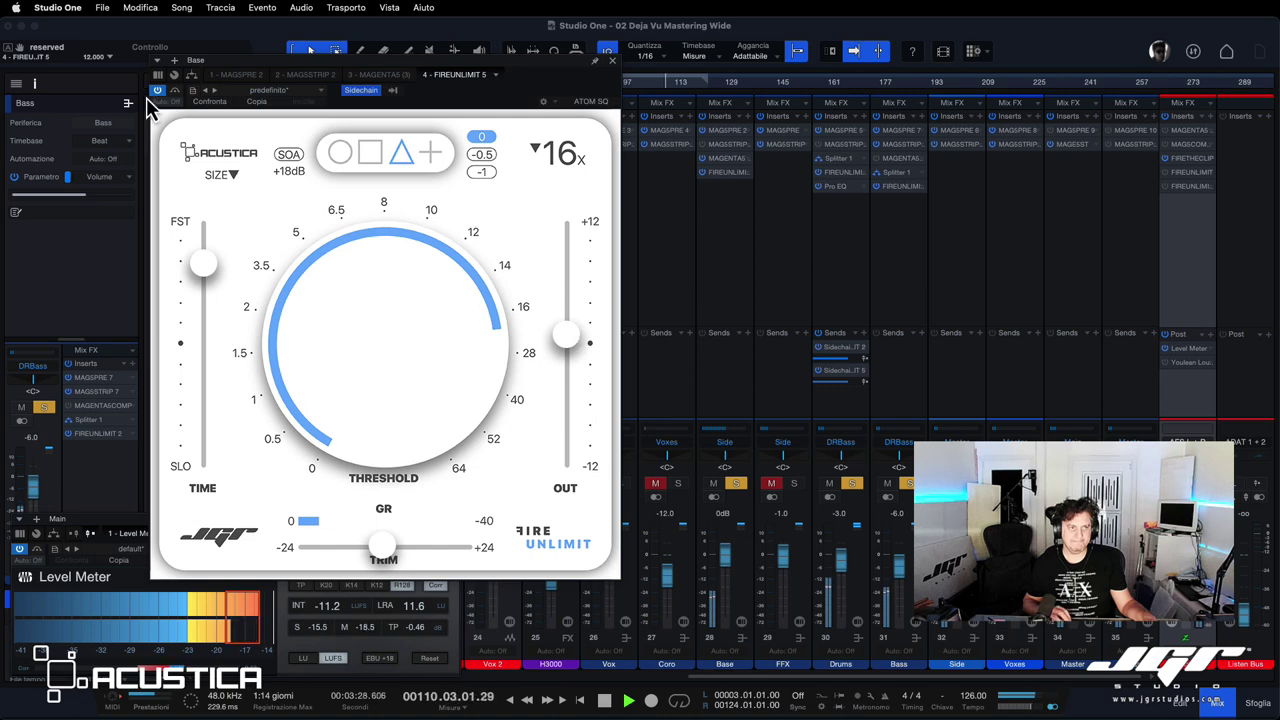
pyautogui.click(176, 91)
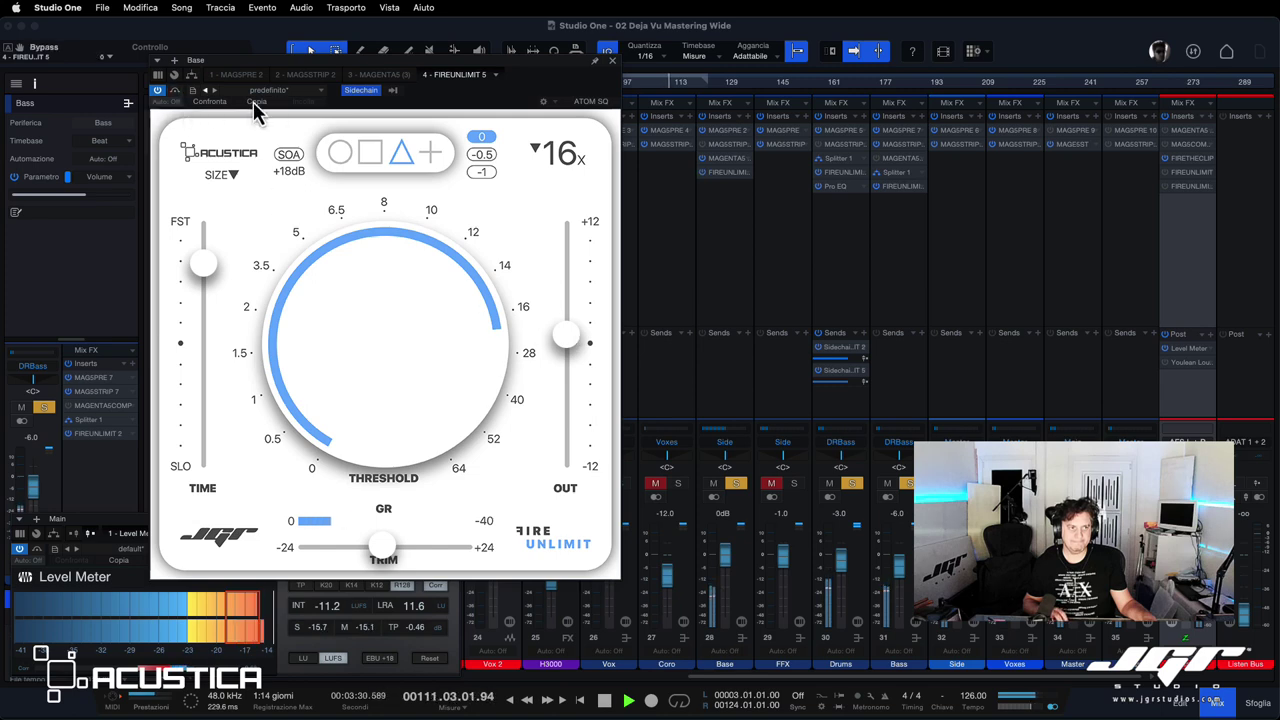
pyautogui.click(612, 61)
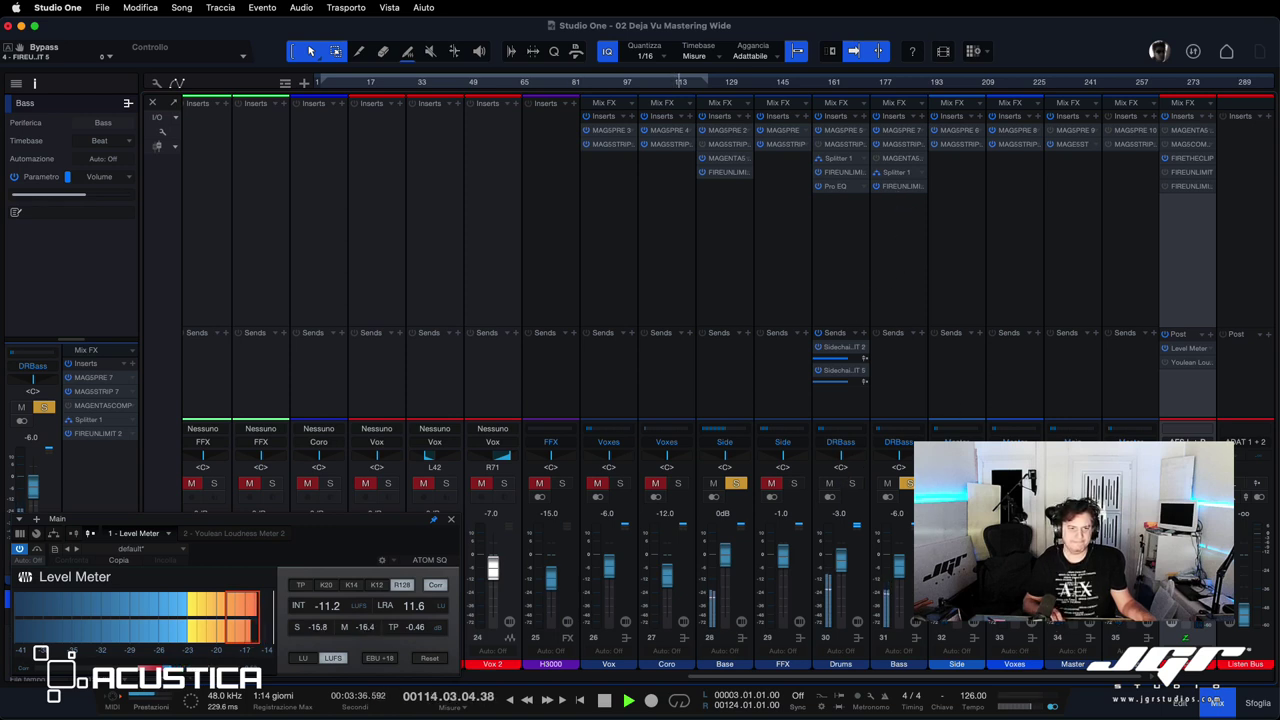
pyautogui.press('space')
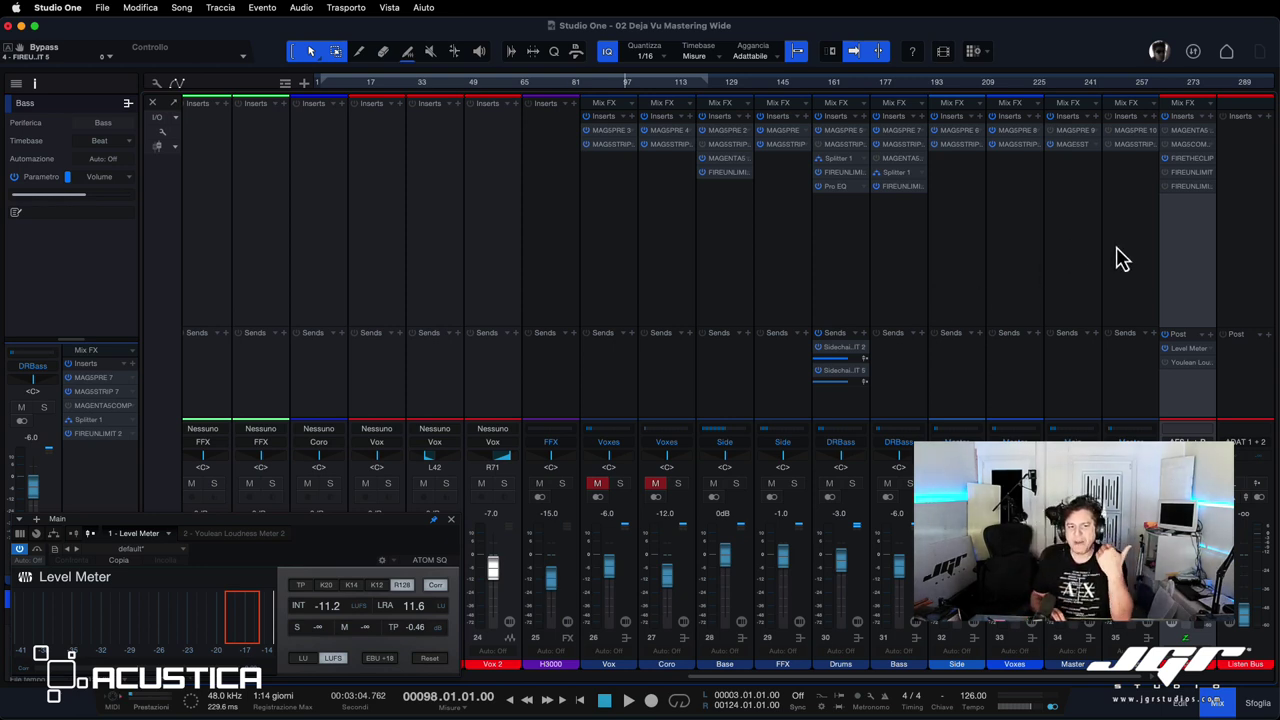
# Open FIREUNLIMIT on the Main channel, move its window towards the middle of the mixer, and start playback with it active
pyautogui.click(1184, 174)
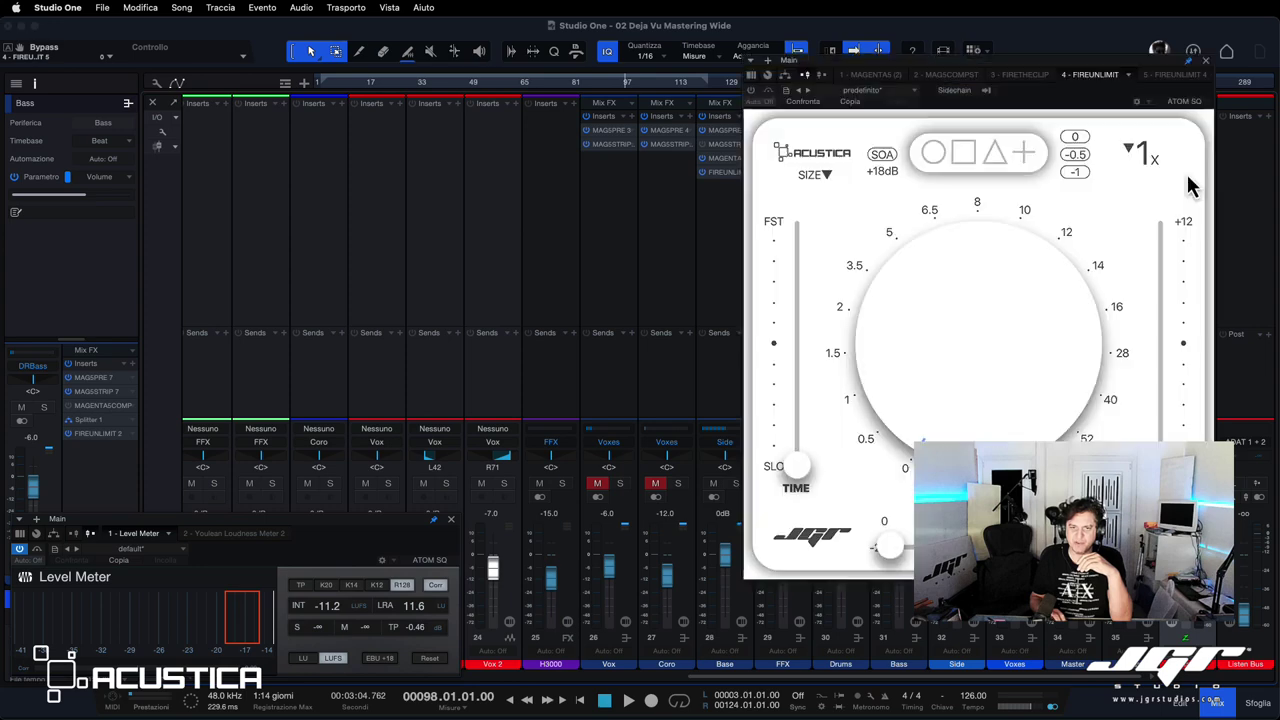
pyautogui.moveTo(1008, 70); pyautogui.dragTo(945, 100)
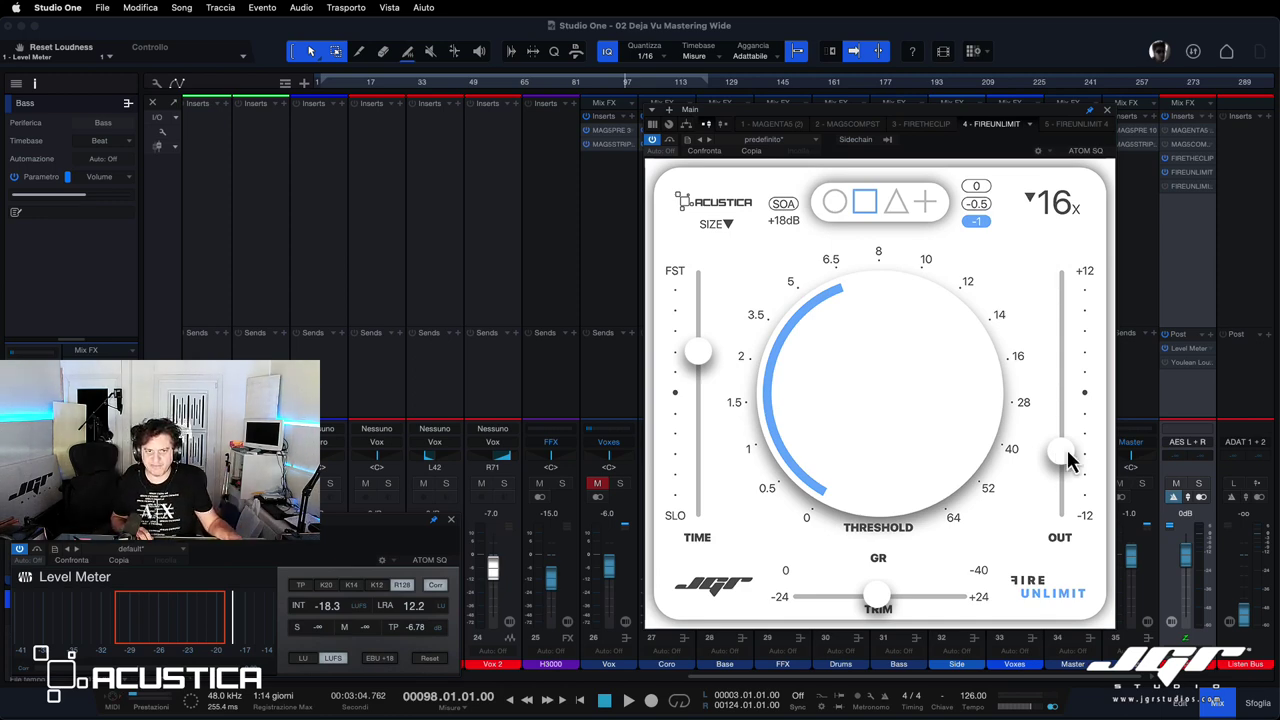
pyautogui.press('space')
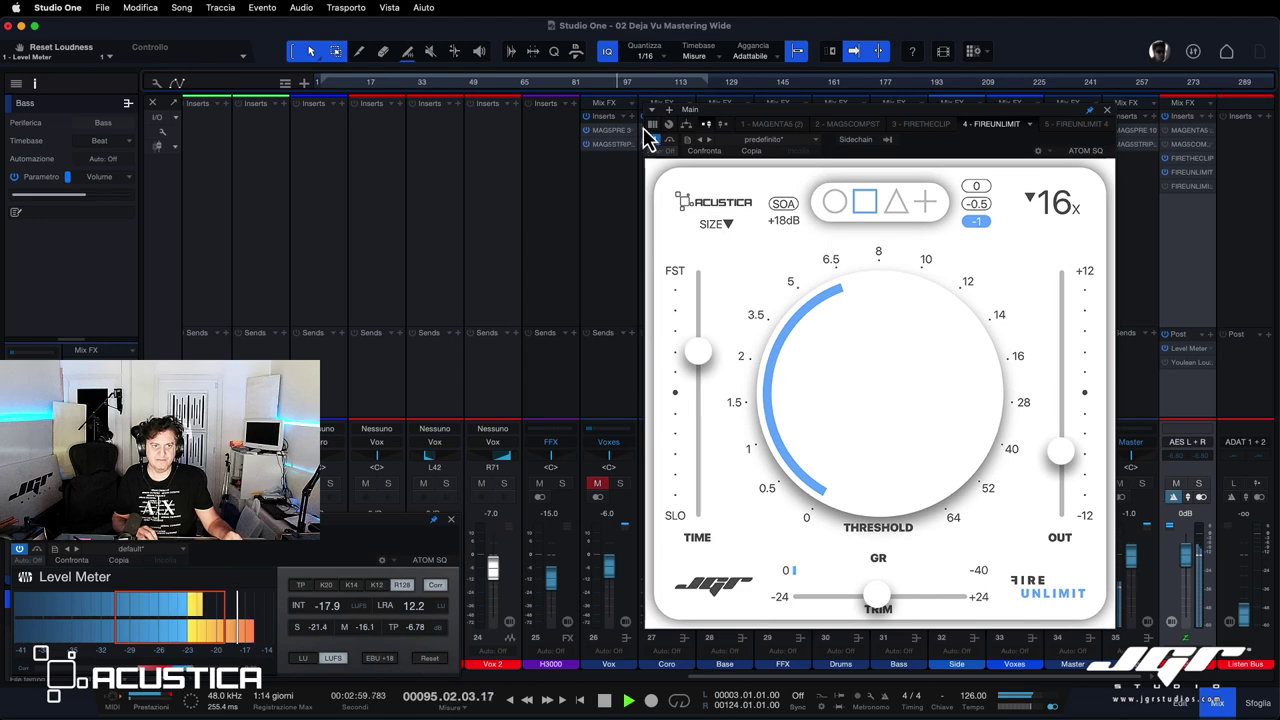
pyautogui.click(652, 140)
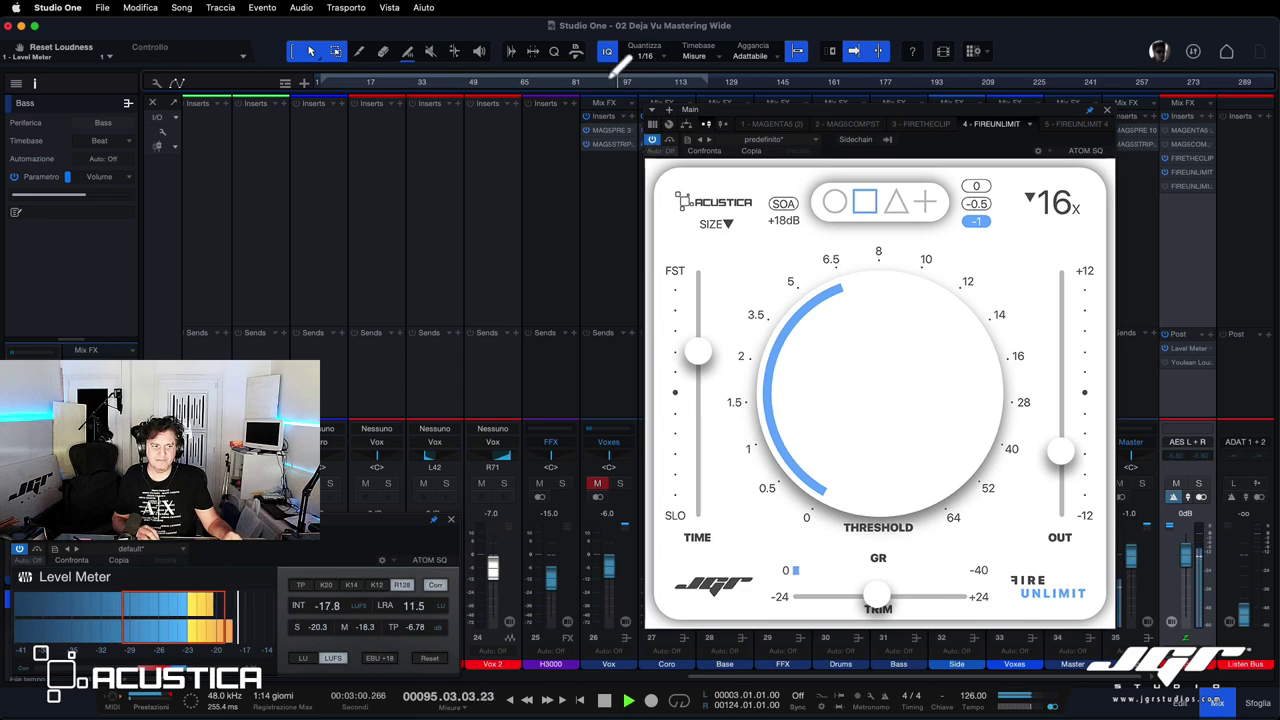
# Compare the full mix with the Main channel's FIREUNLIMIT bypassed and active over two playback passes
pyautogui.click(671, 141)
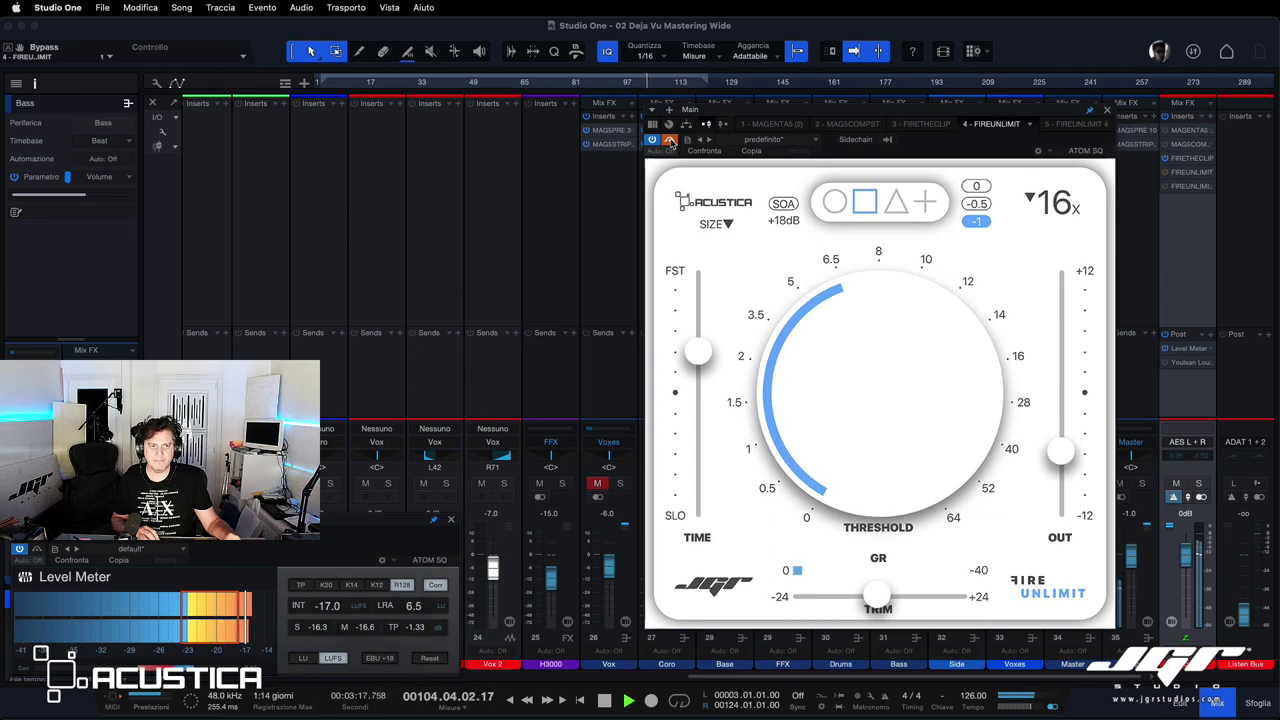
pyautogui.click(671, 141)
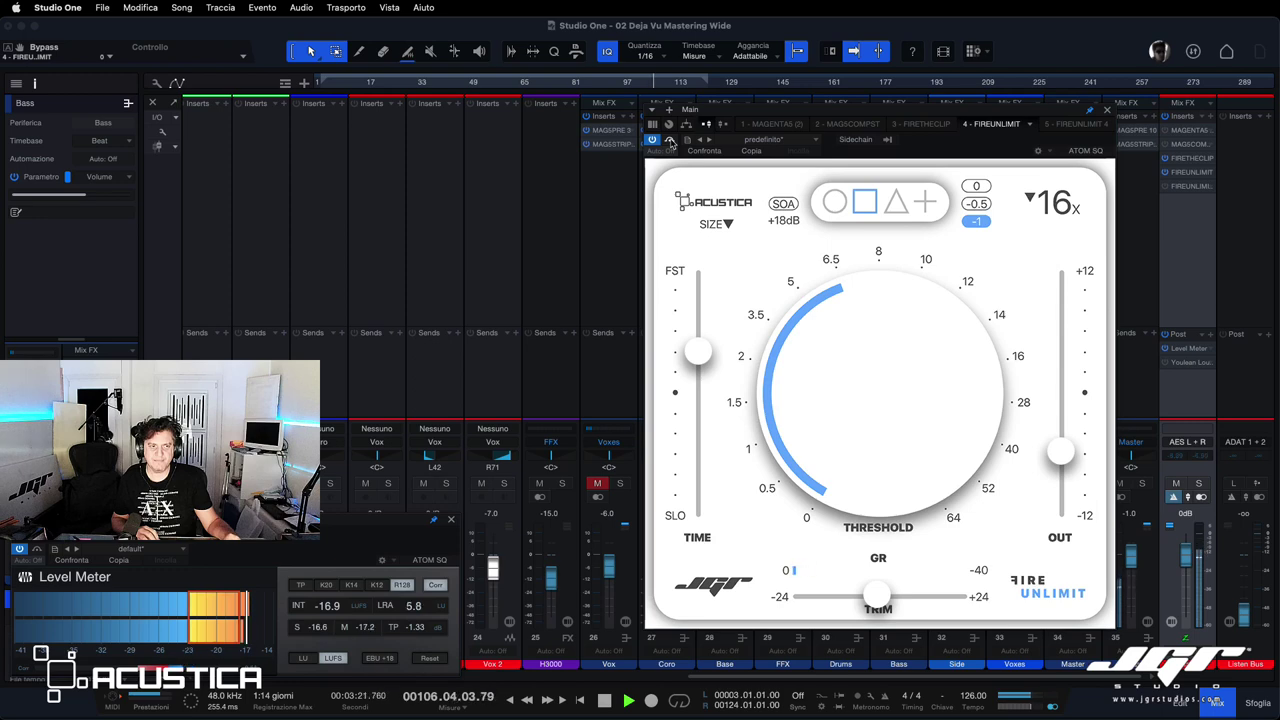
pyautogui.click(671, 141)
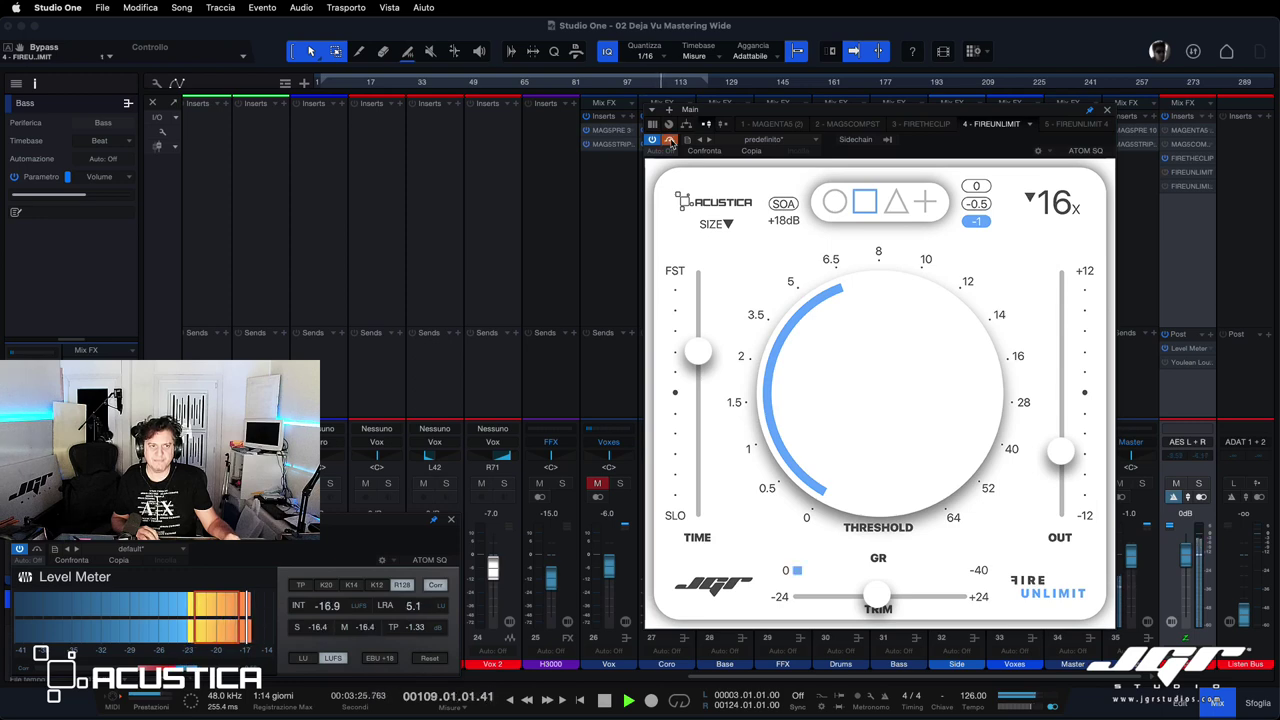
pyautogui.click(671, 141)
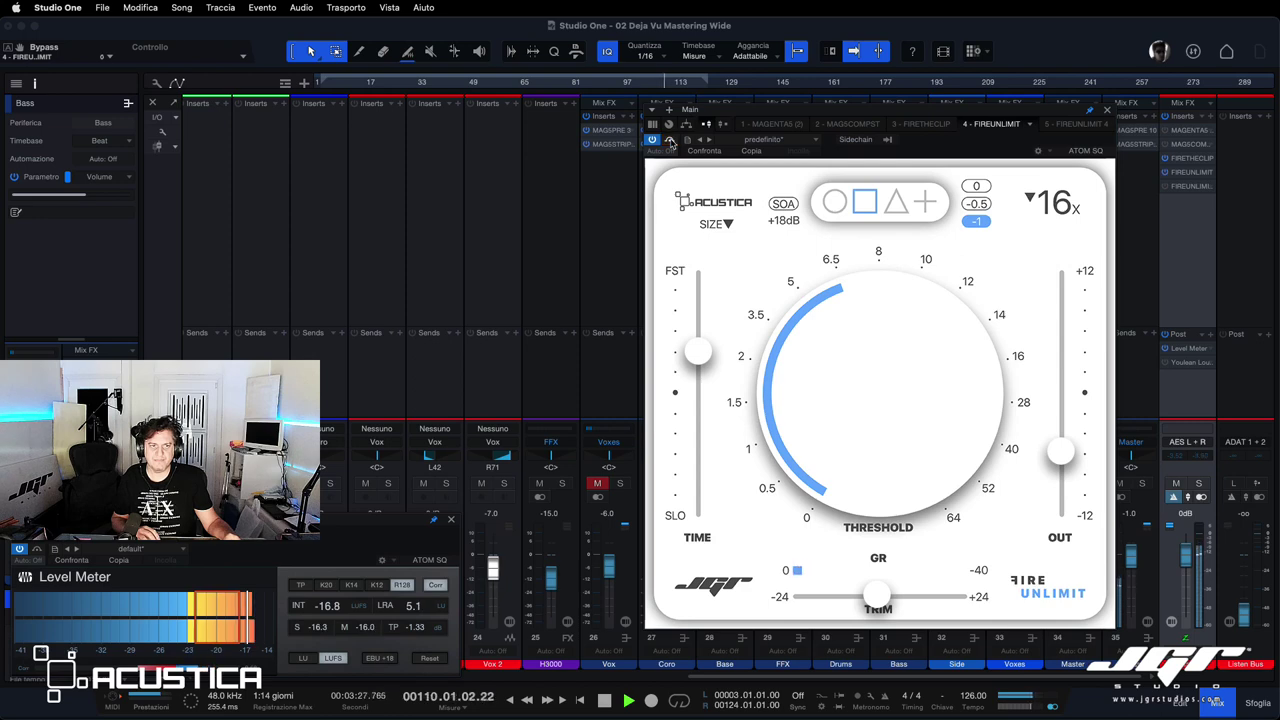
pyautogui.press('space')
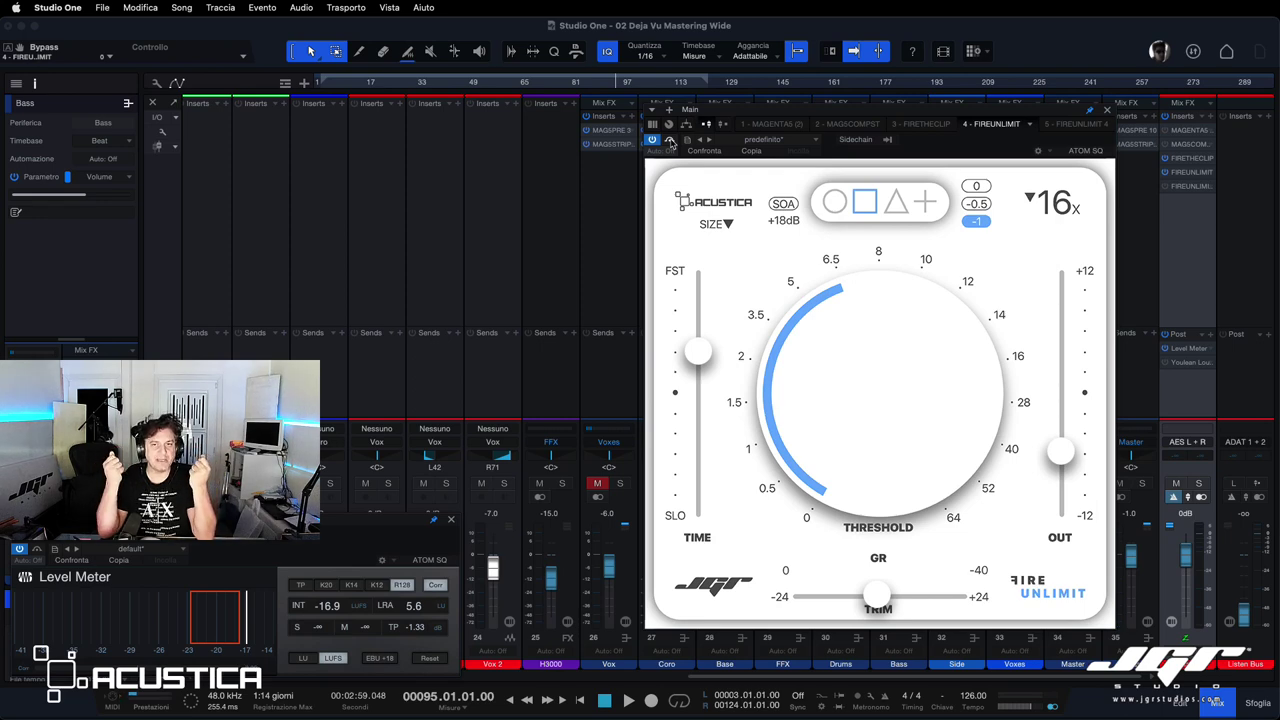
pyautogui.press('space')
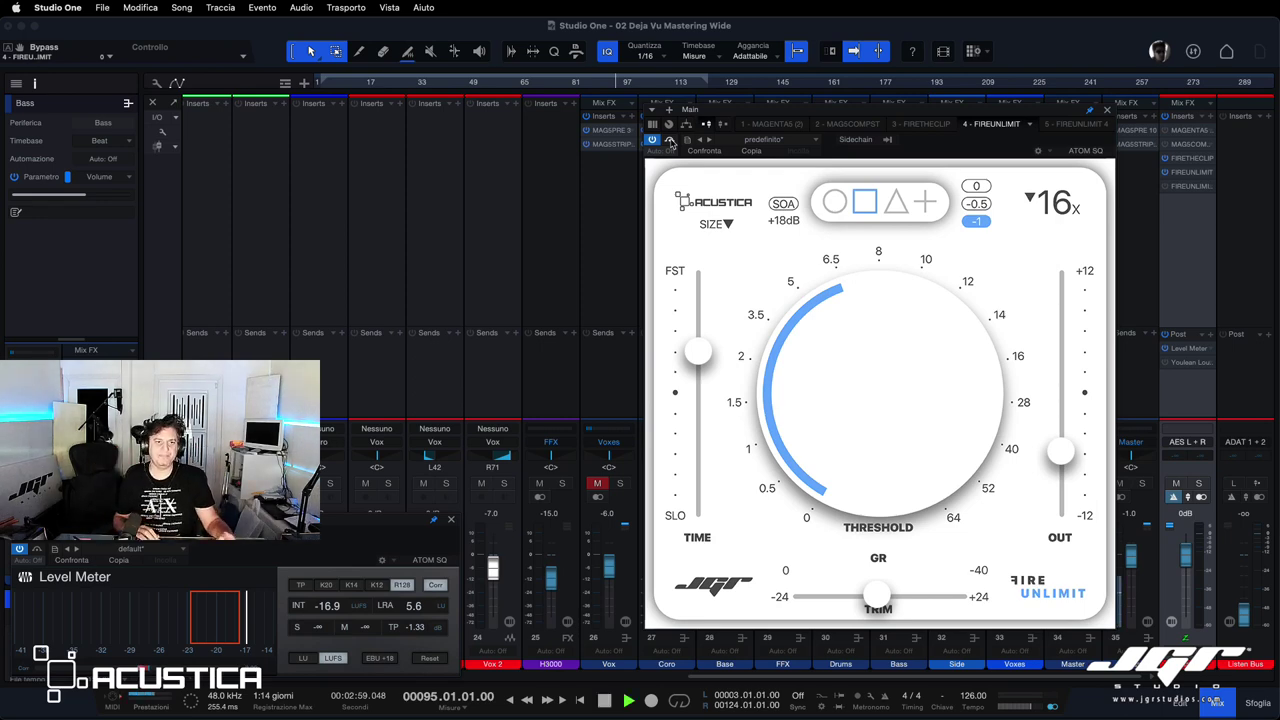
pyautogui.click(670, 140)
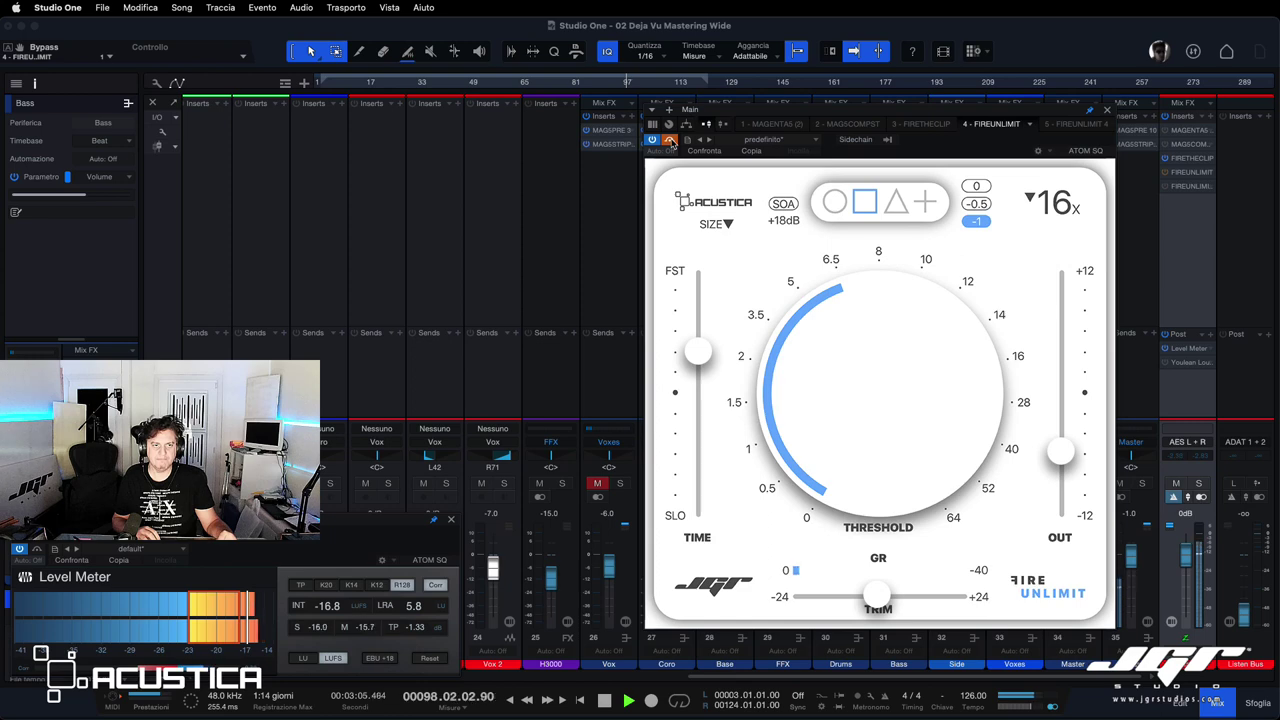
pyautogui.click(670, 140)
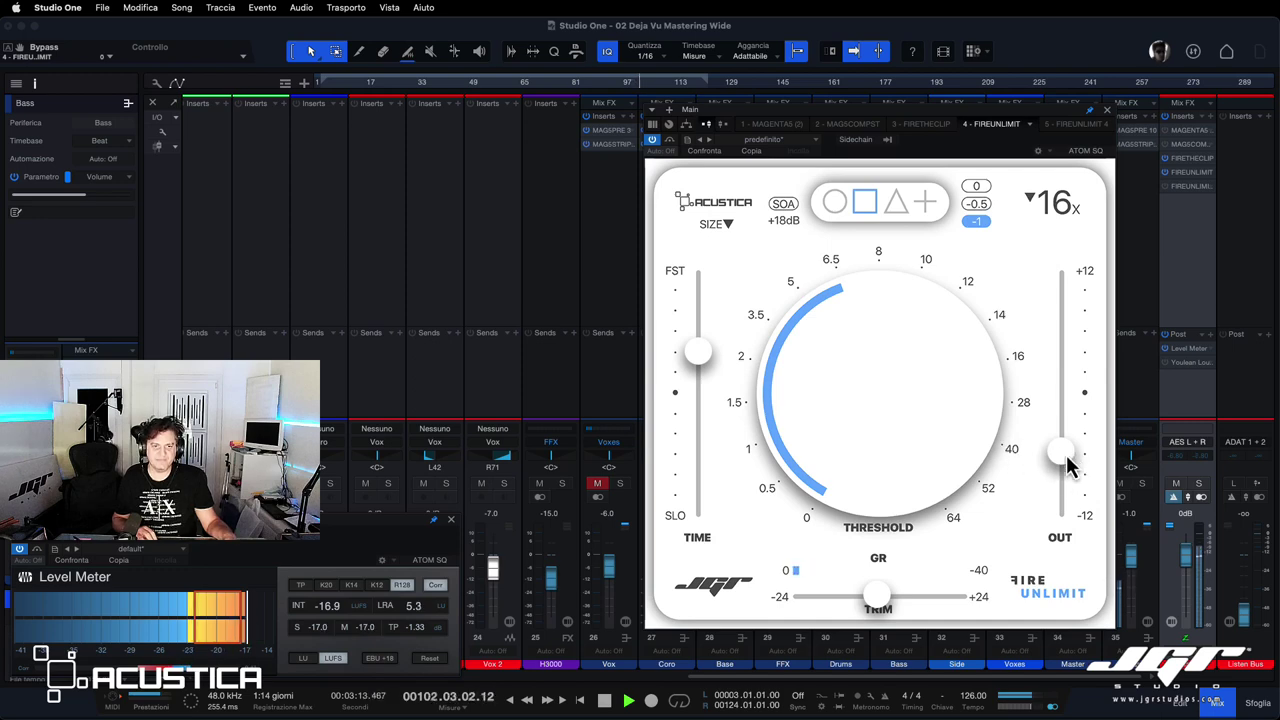
# Raise the Main FIREUNLIMIT's OUT to about 0, reset the loudness measurement, and raise the threshold to just above 6.5 during playback
pyautogui.moveTo(1066, 466); pyautogui.dragTo(1067, 400)
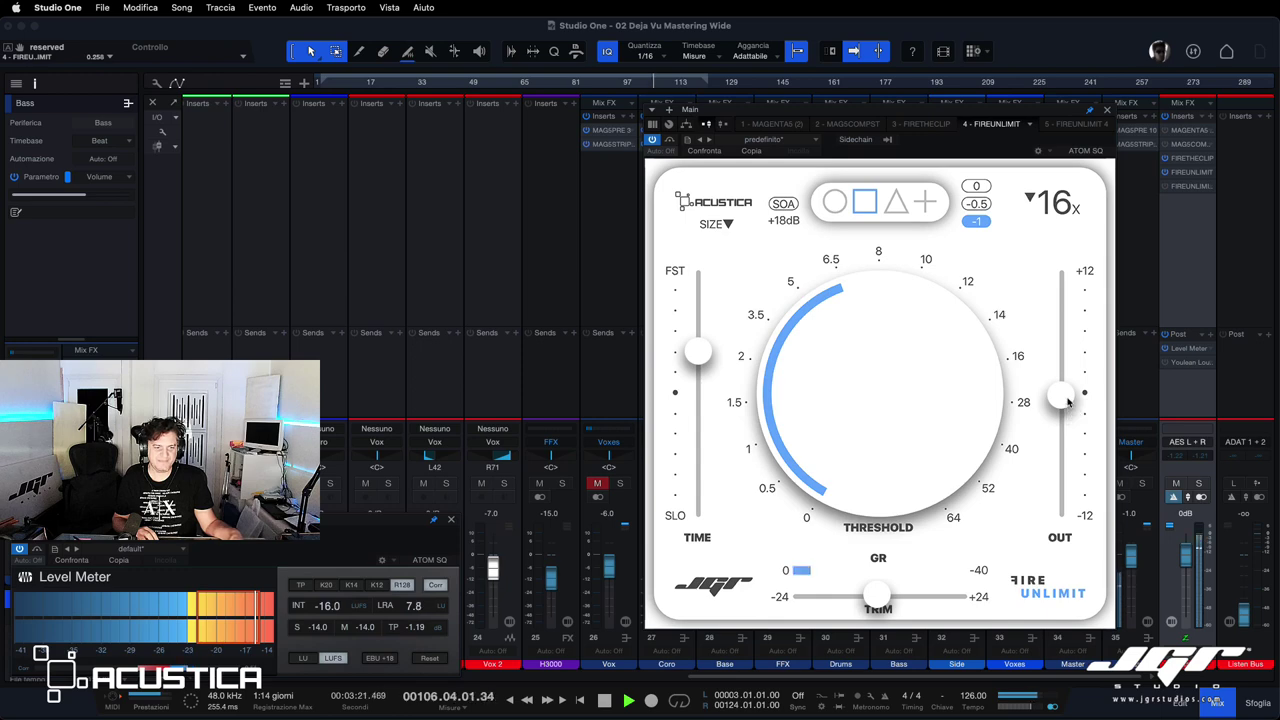
pyautogui.click(429, 658)
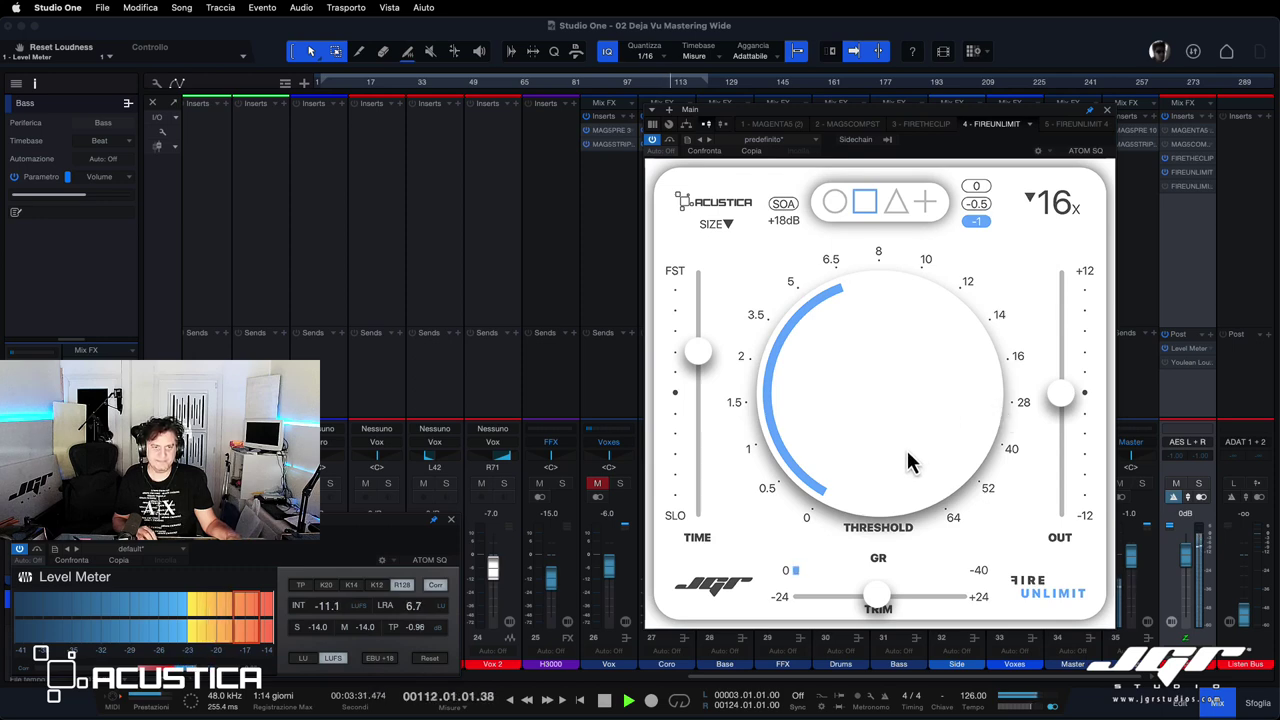
pyautogui.moveTo(907, 452); pyautogui.dragTo(907, 450)
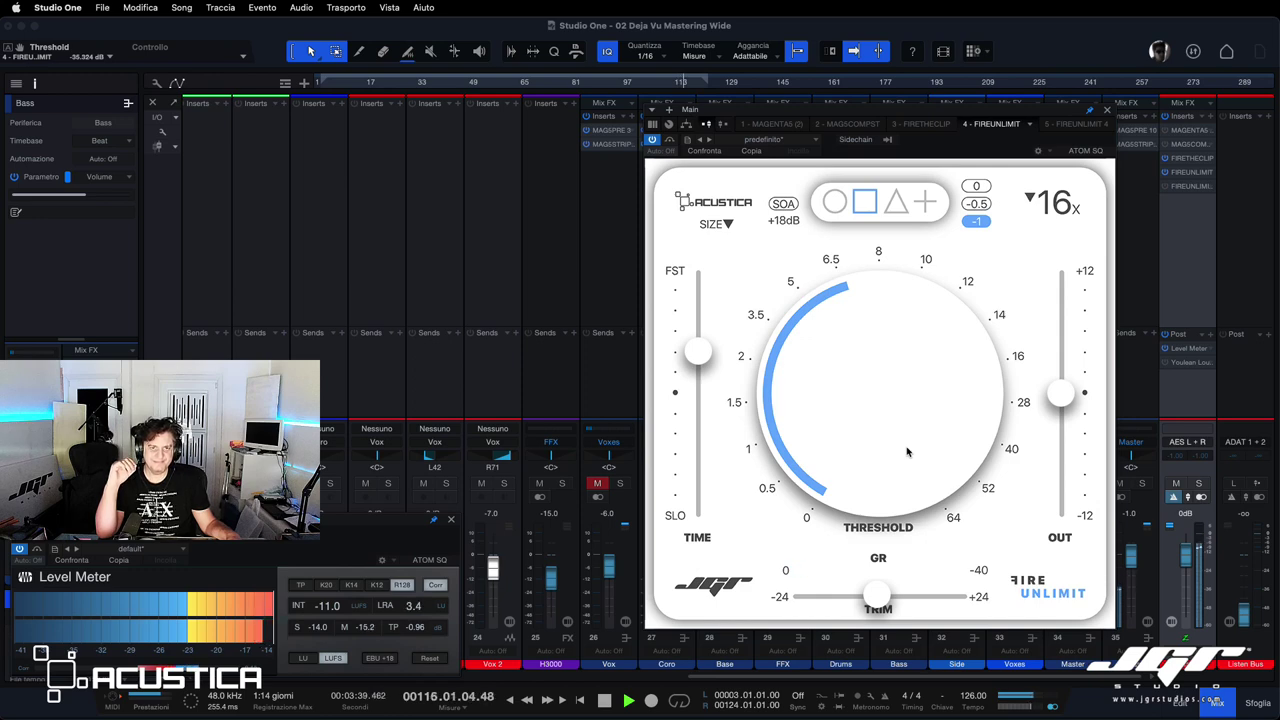
pyautogui.press('space')
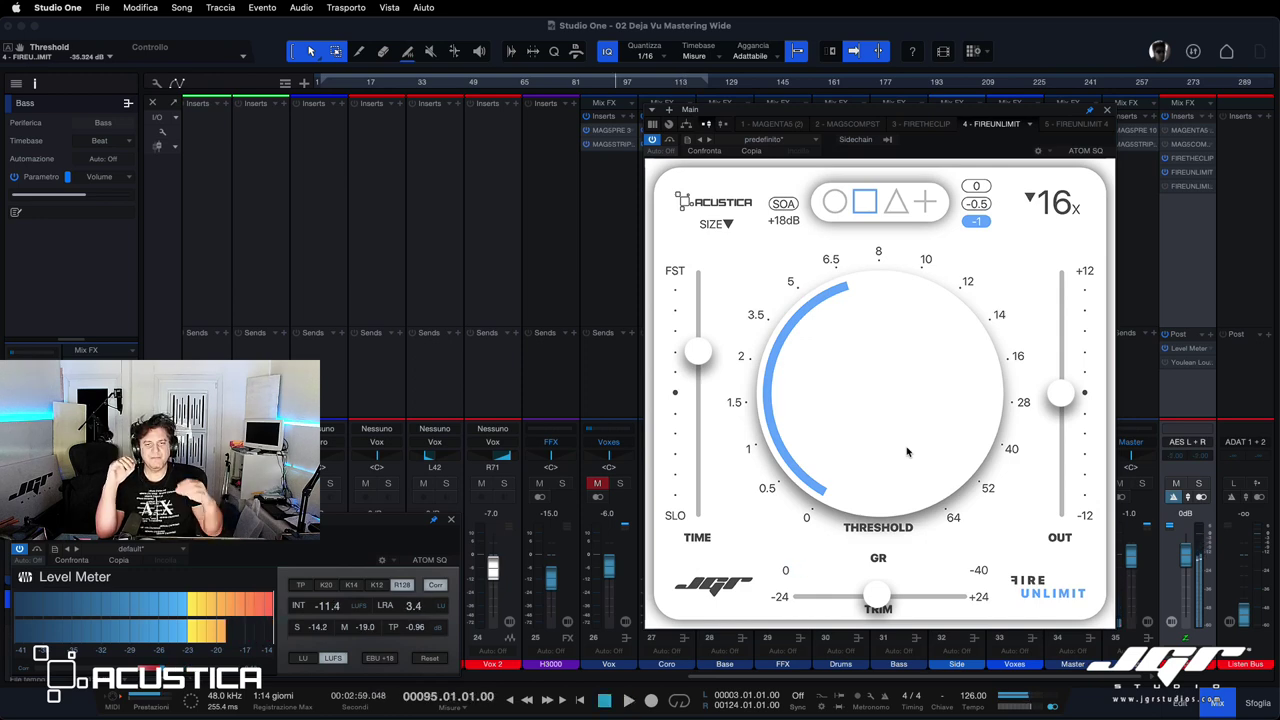